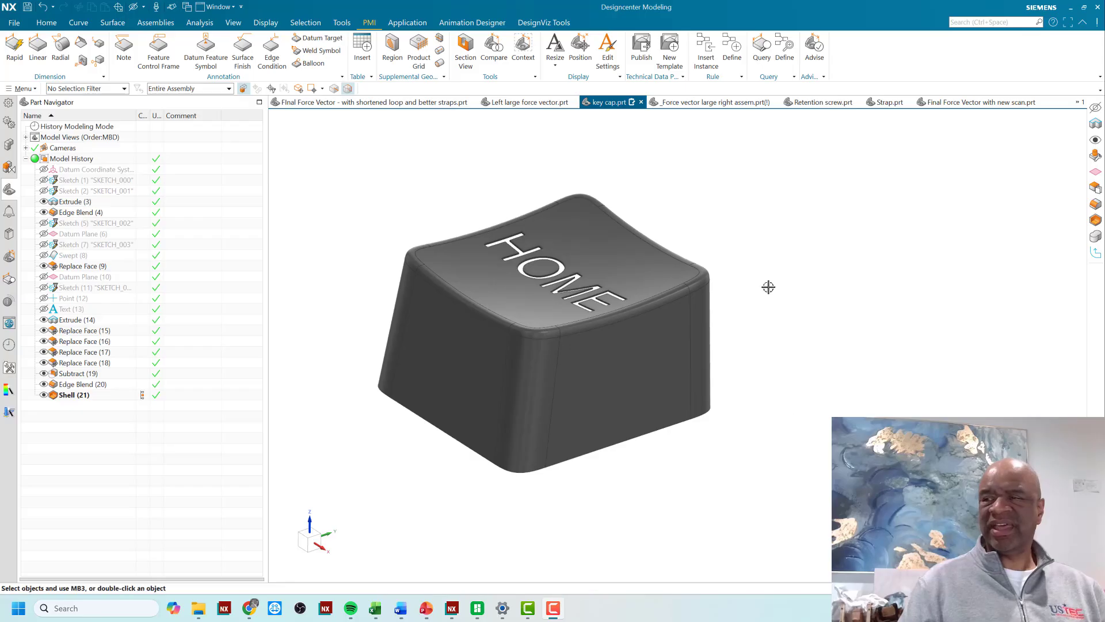
- Open the base sketch, Sketch (1), to view its rectangle beneath the finished key cap, and close it
mouse_move(340, 264)
middle_down()
mouse_move(330, 249)
mouse_move(360, 264)
mouse_move(345, 270)
mouse_move(328, 244)
mouse_move(335, 232)
mouse_move(326, 249)
mouse_move(293, 232)
mouse_move(322, 252)
middle_up()
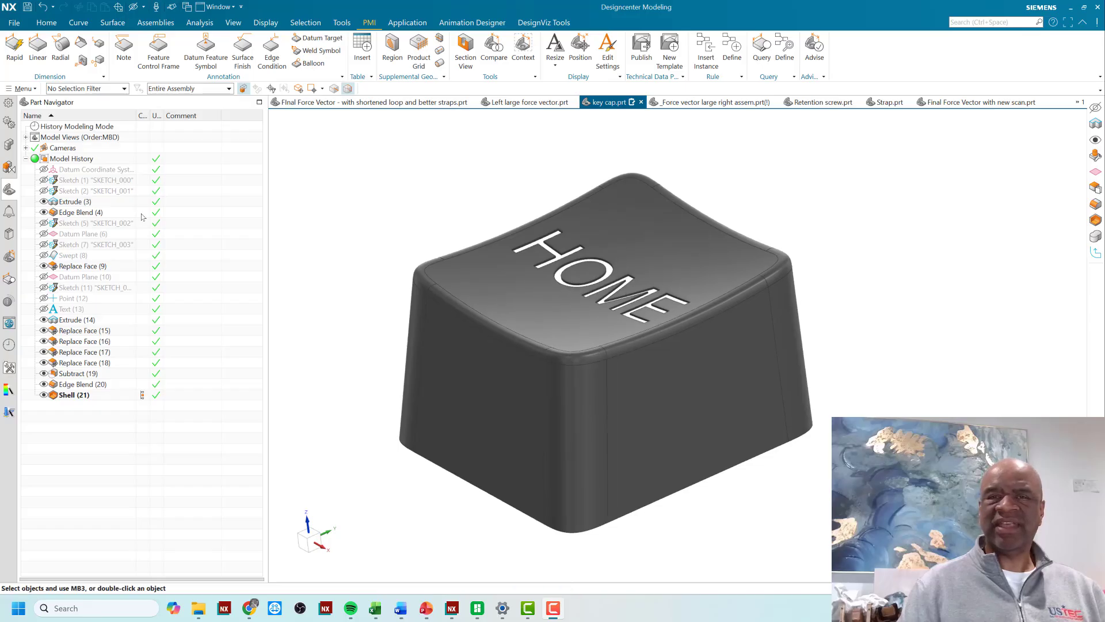
double_click(95, 180)
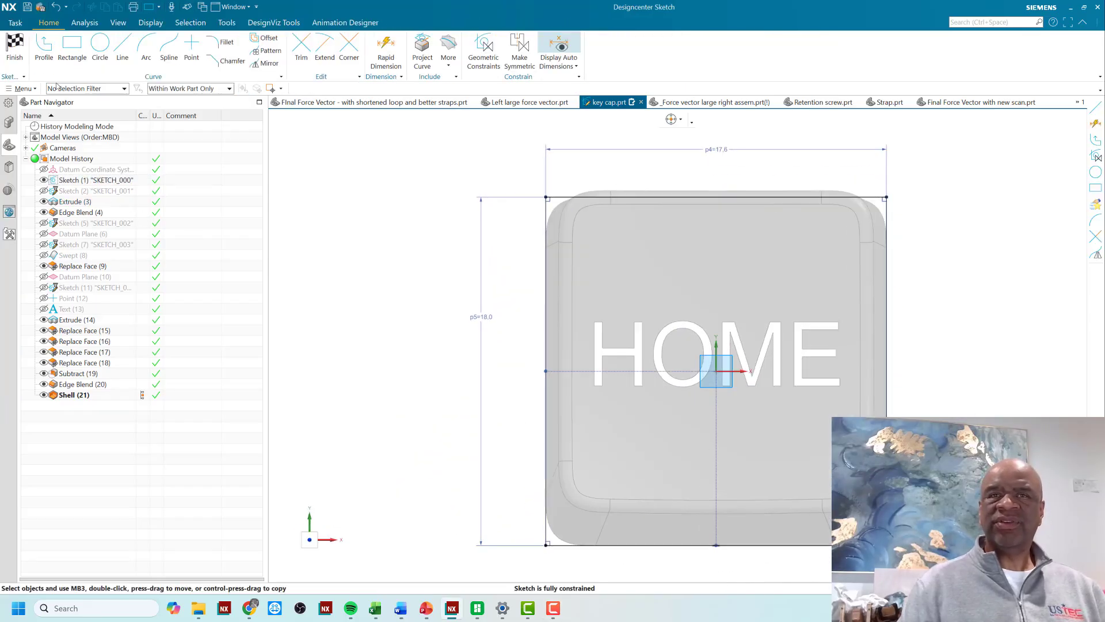
click(14, 46)
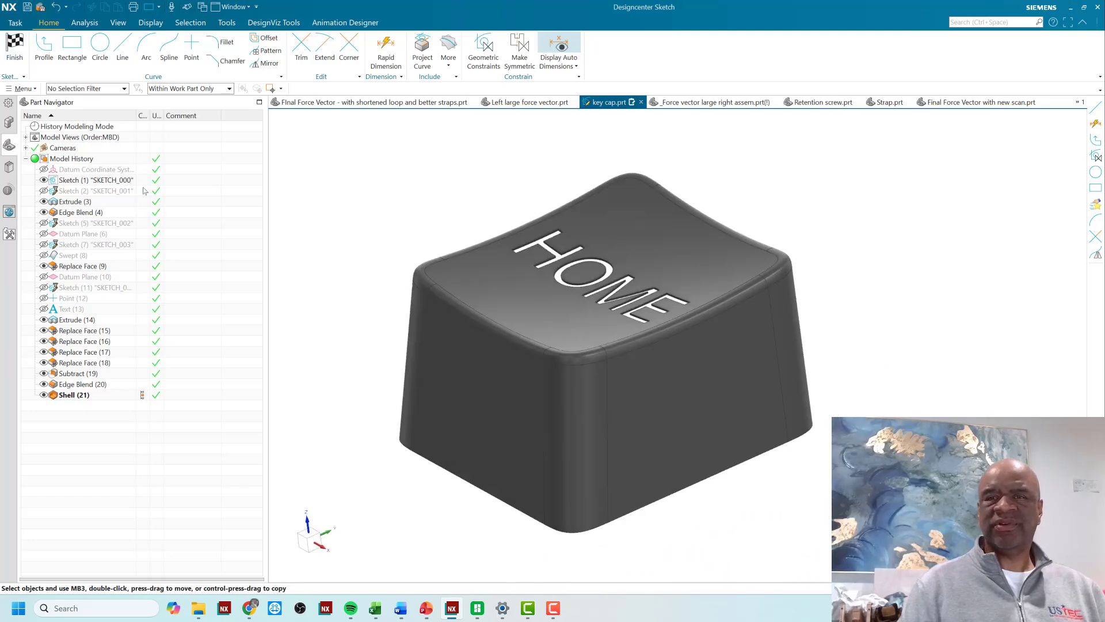
- Roll the model history back to Sketch (1), open the sketch to review the rectangle's dimensions, and finish it
double_click(144, 181)
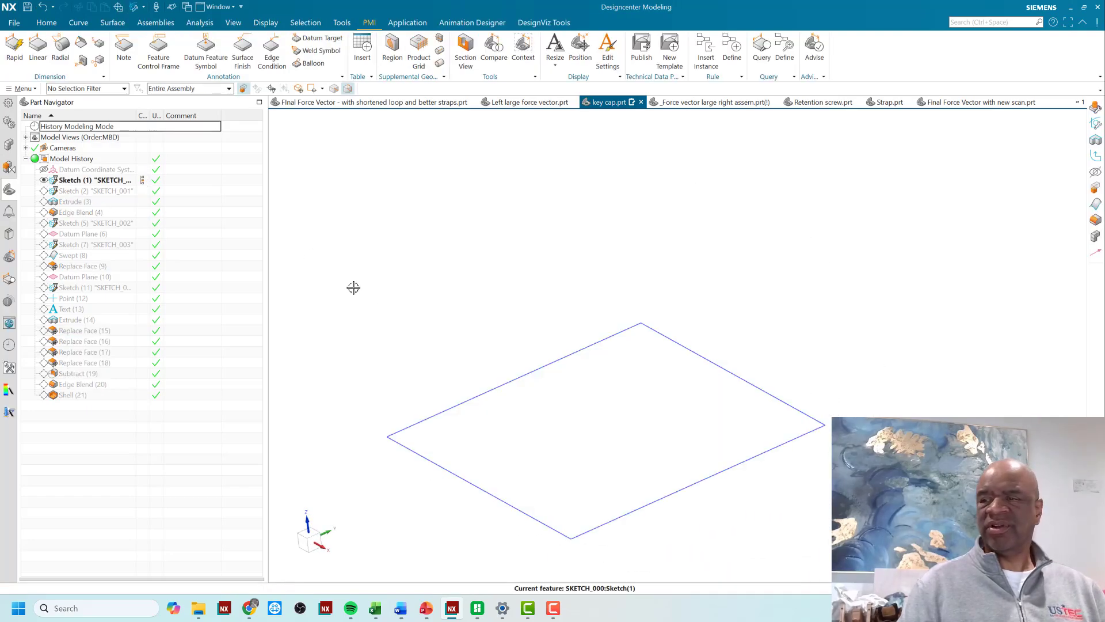
mouse_move(353, 288)
middle_down()
mouse_move(405, 311)
mouse_move(266, 314)
middle_up()
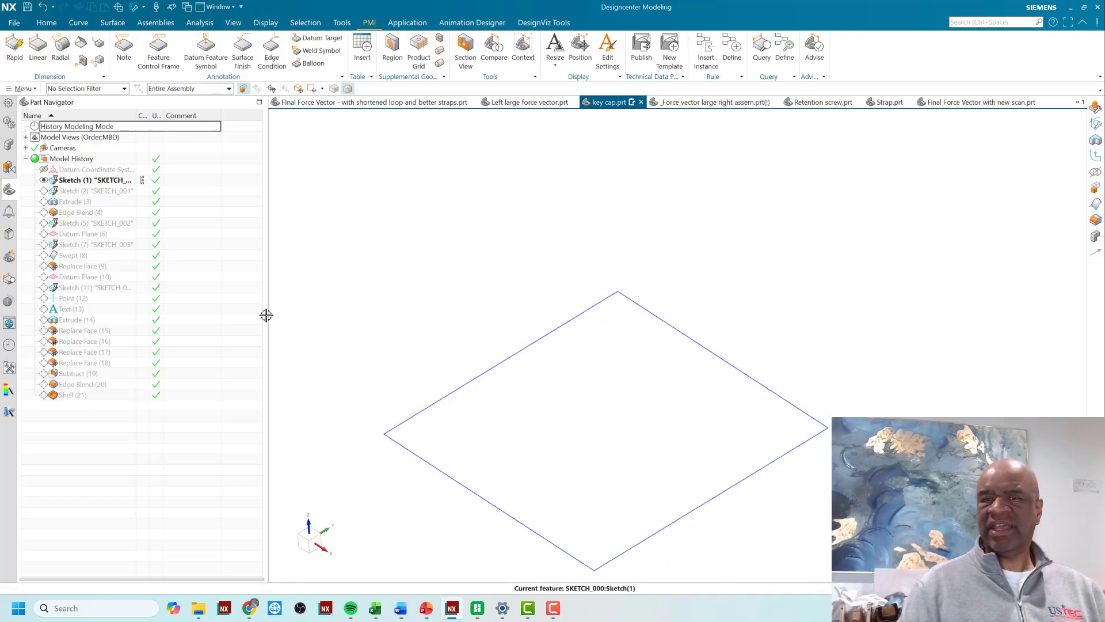
click(88, 181)
double_click(88, 181)
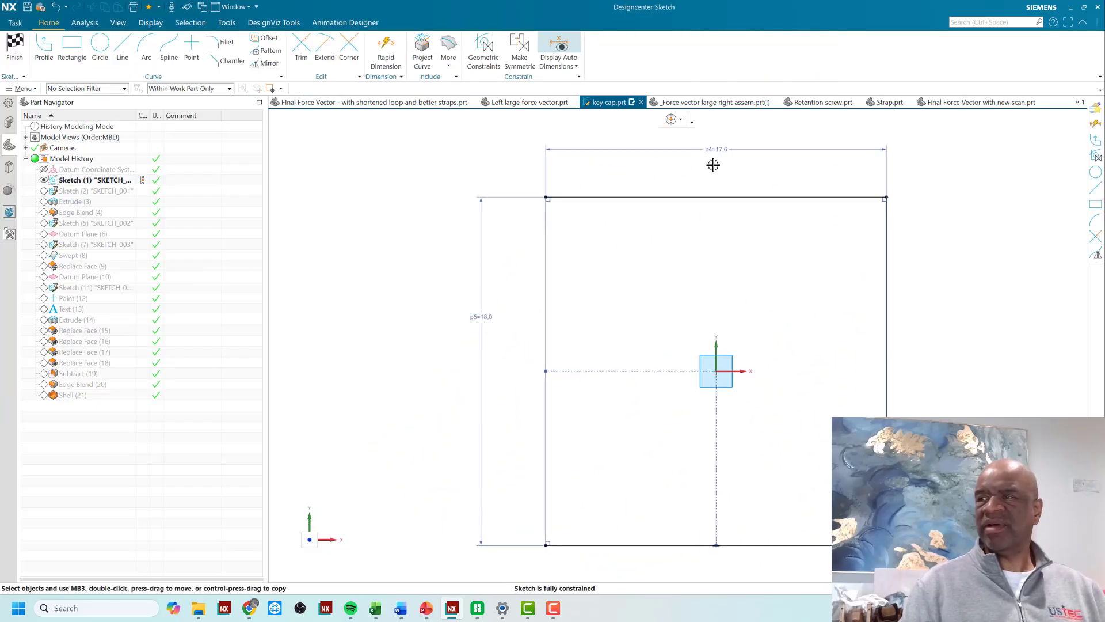
click(14, 46)
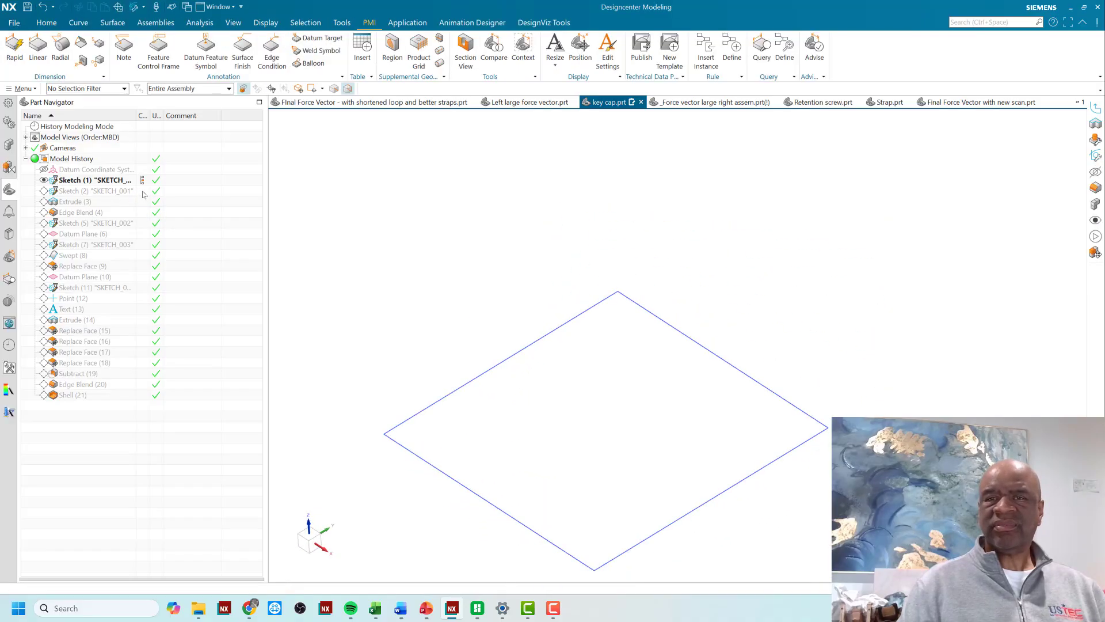
- Make Sketch (2) the current feature, review the slanted line's angle and length in the sketch, and finish it
mouse_move(401, 260)
middle_down()
mouse_move(375, 207)
mouse_move(360, 213)
mouse_move(377, 234)
mouse_move(371, 222)
middle_up()
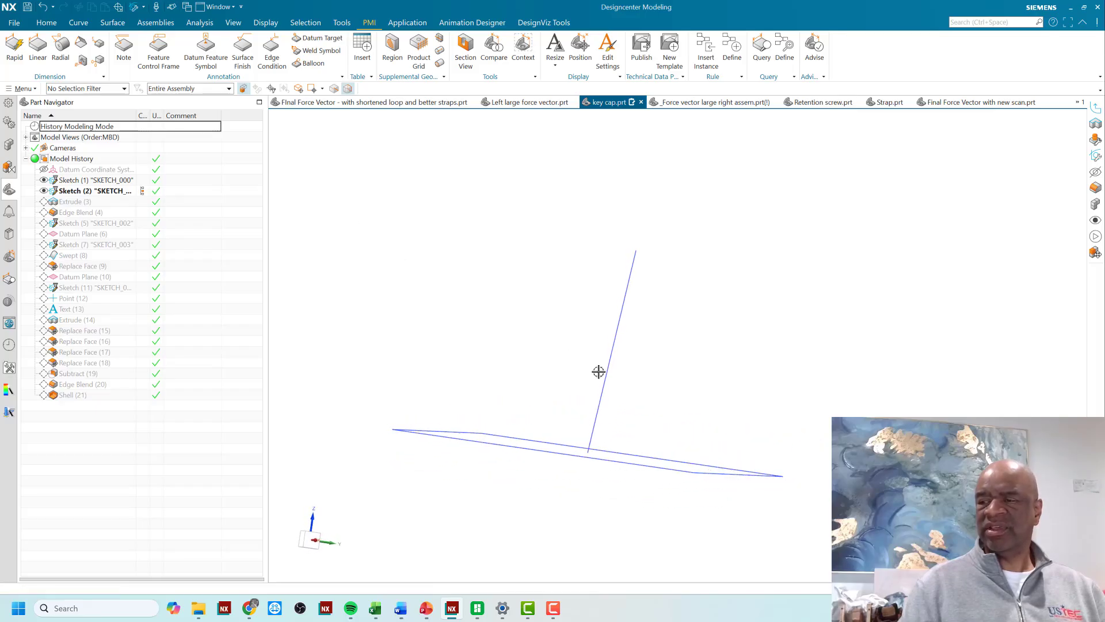
double_click(625, 294)
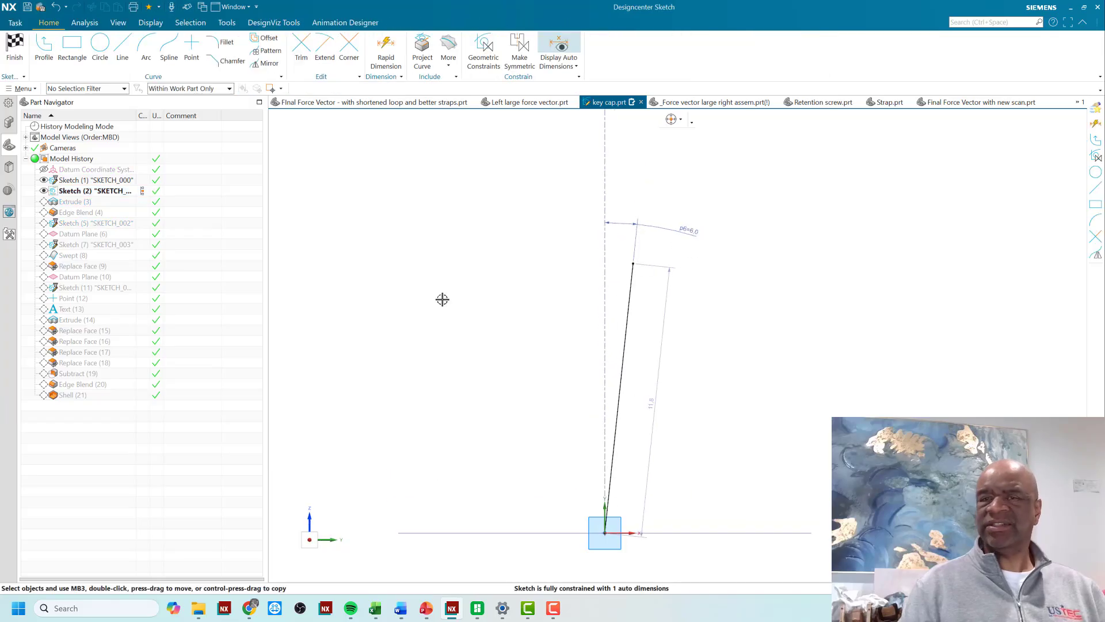
click(14, 47)
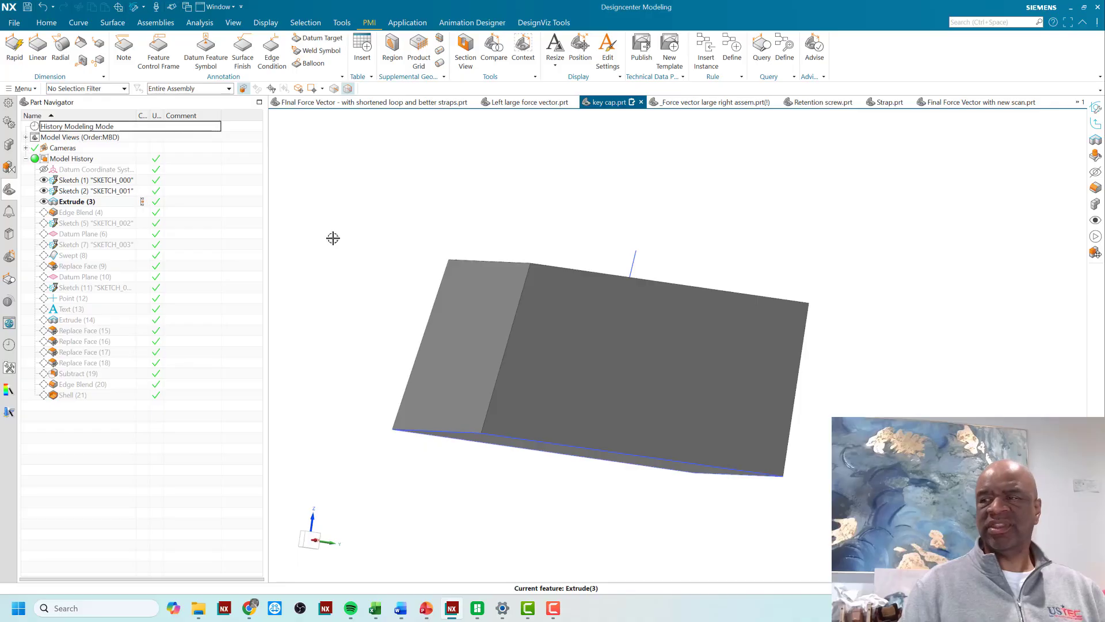
- Roll forward to Extrude (3) and review its direction, end distance and draft settings from several angles, accepting them as they are
middle_drag(333, 238, 365, 248)
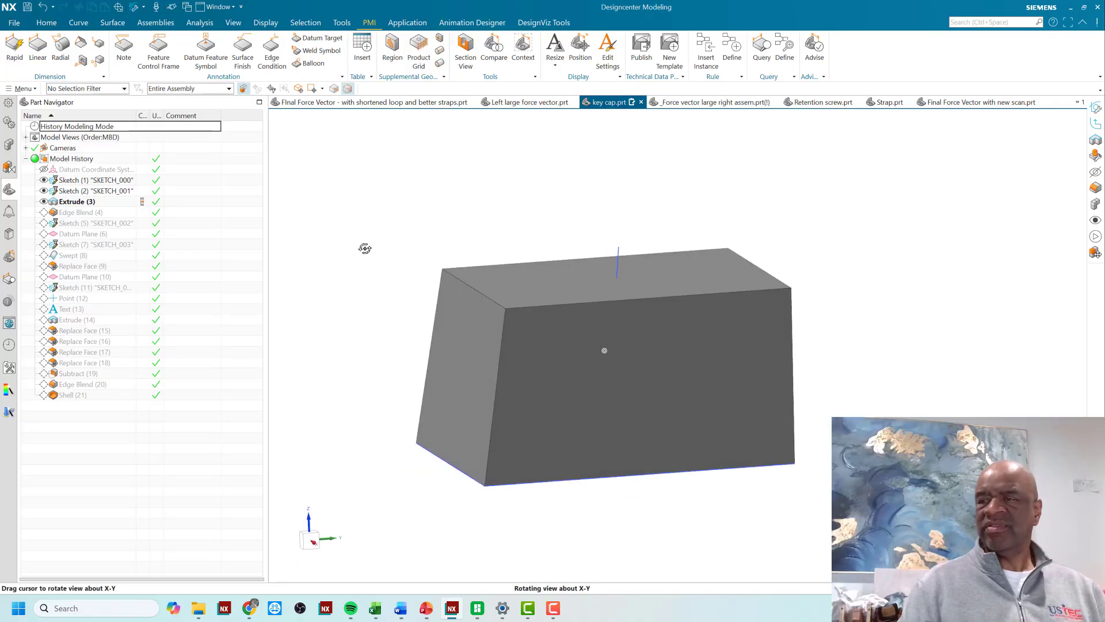
double_click(118, 202)
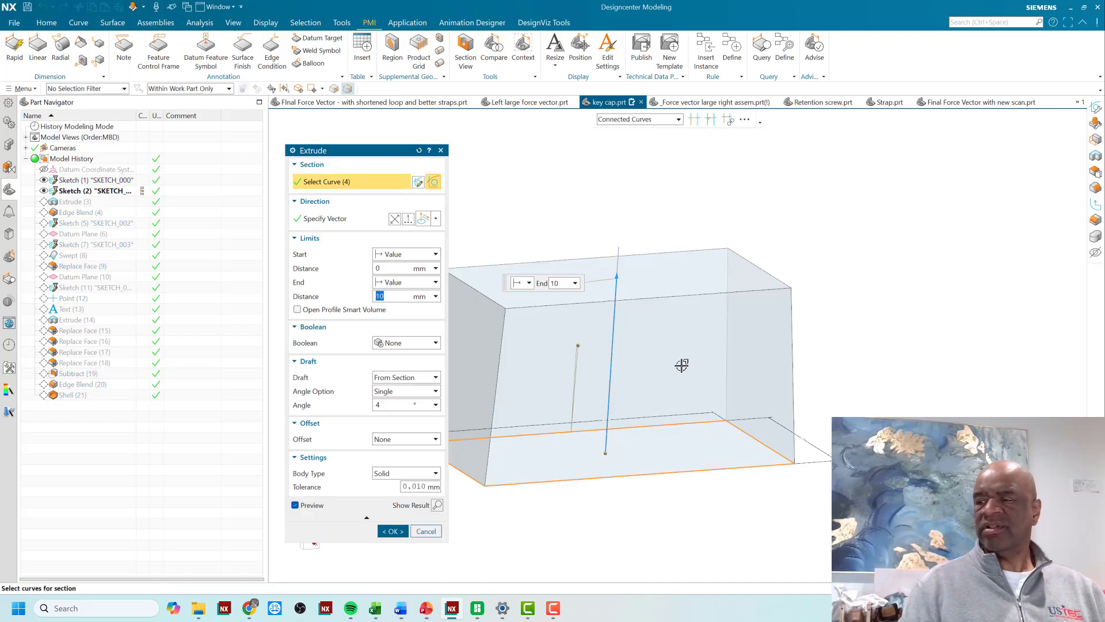
middle_drag(682, 365, 666, 355)
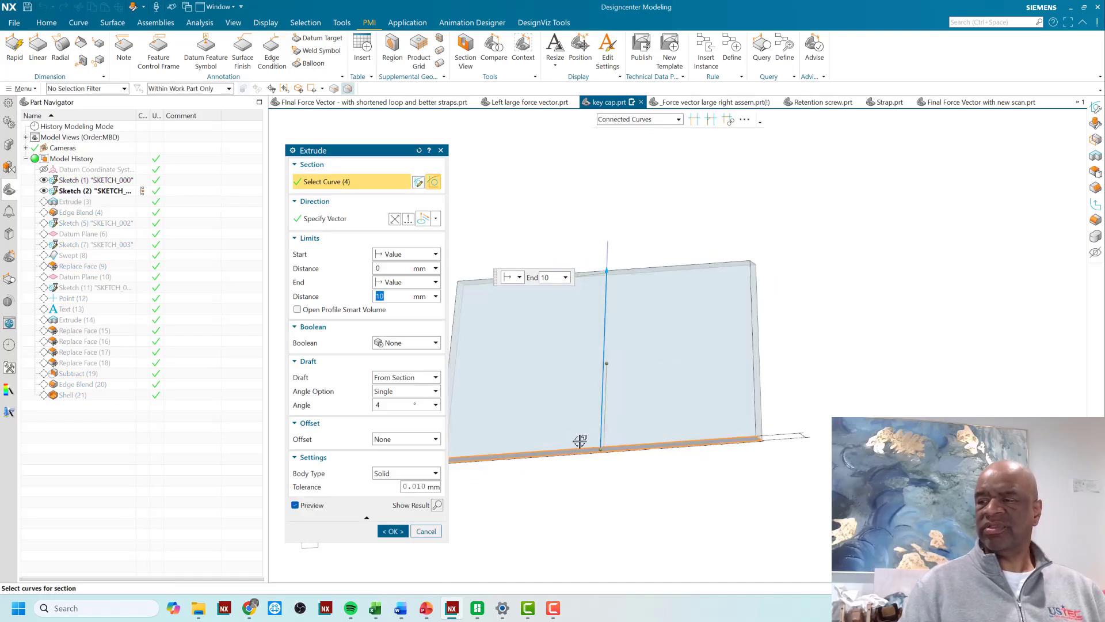
middle_drag(812, 346, 824, 354)
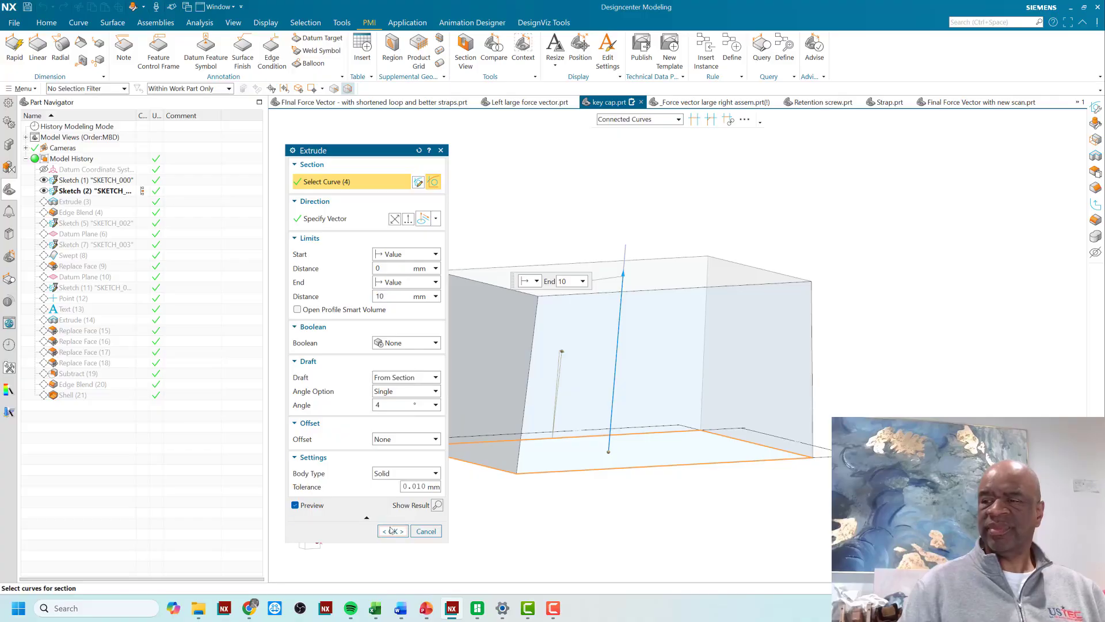
click(392, 530)
mouse_move(671, 362)
middle_down()
mouse_move(701, 369)
mouse_move(659, 352)
mouse_move(666, 365)
middle_up()
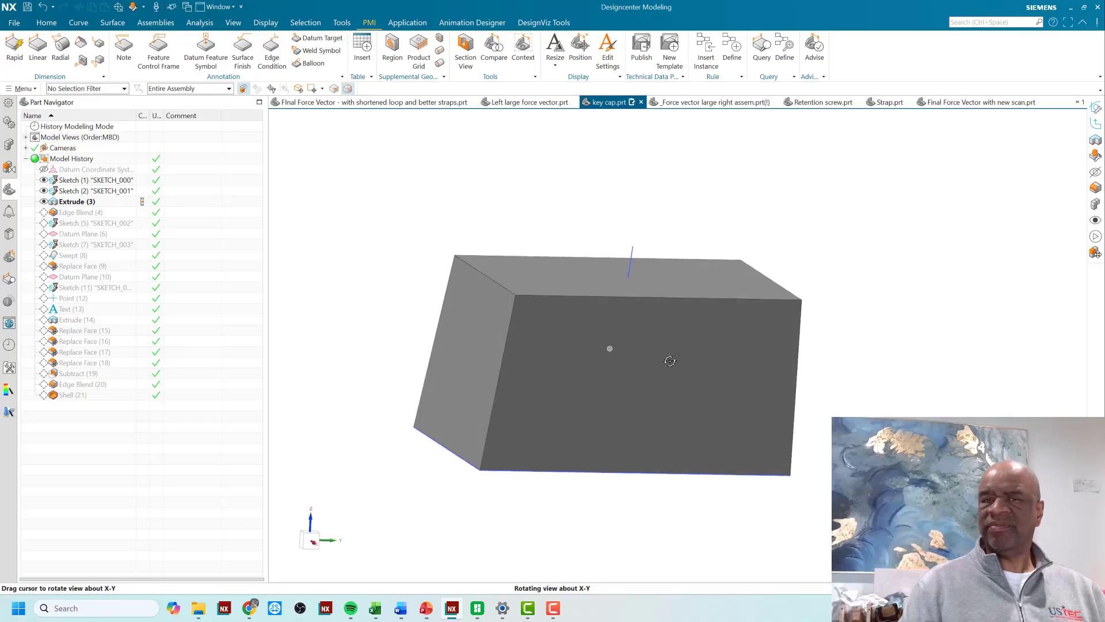
- Roll forward to Edge Blend (4), examine its continuity, radius and rho settings and the corner curve up close, and cancel the edit
click(146, 216)
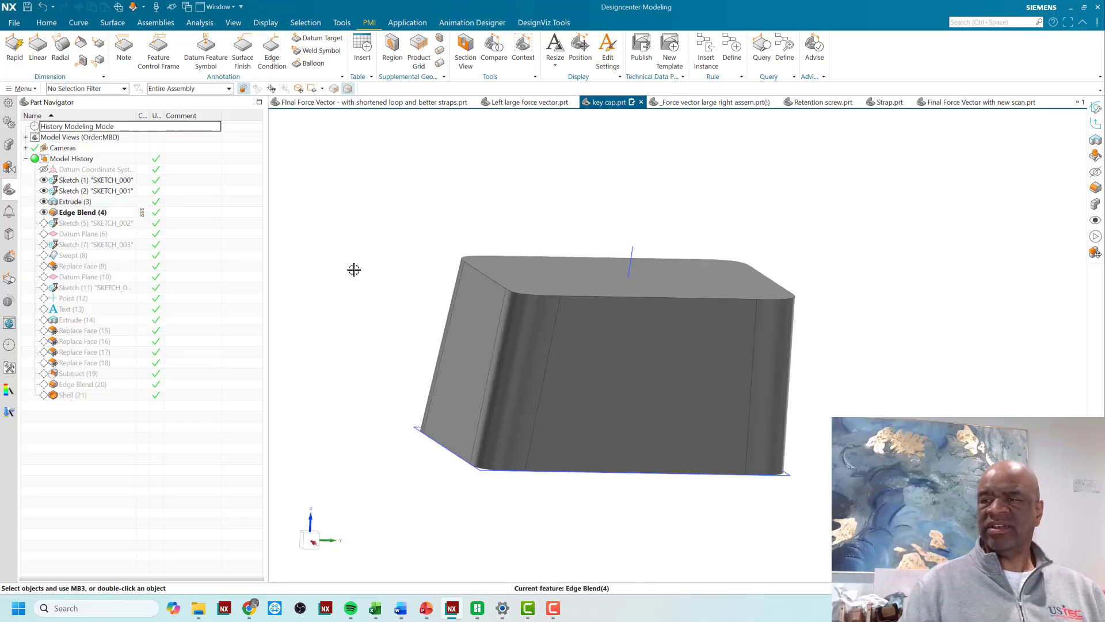
double_click(100, 216)
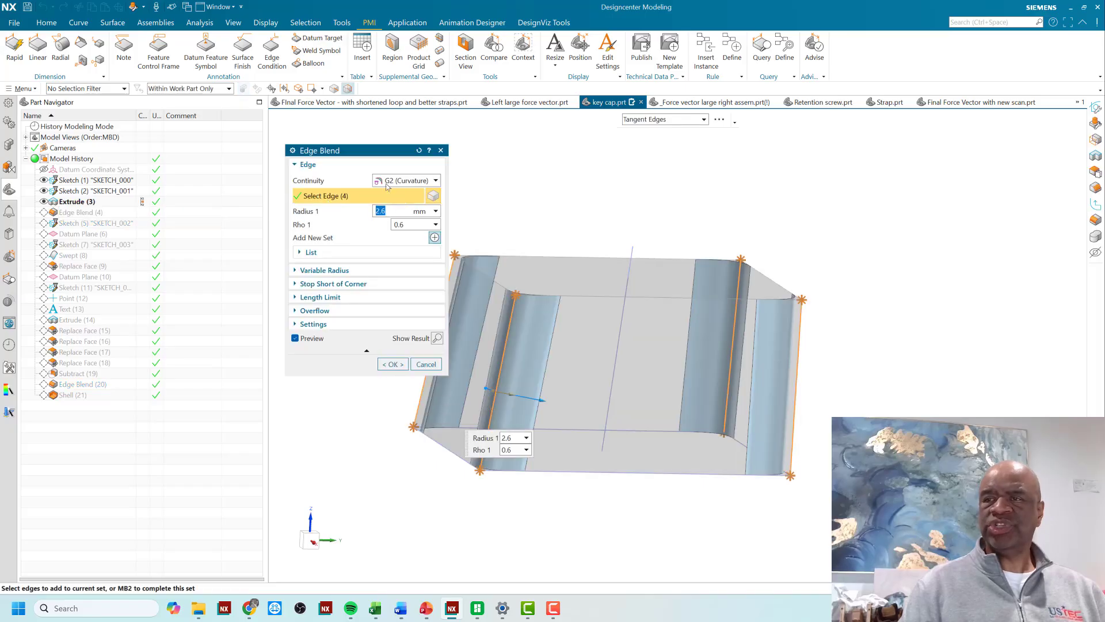
mouse_move(414, 184)
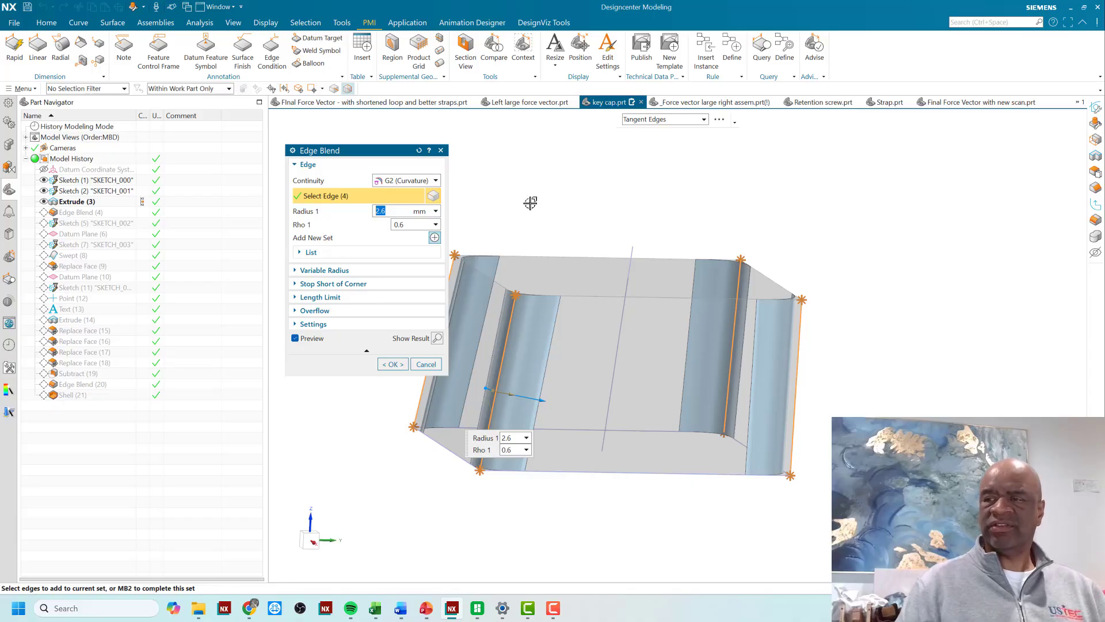
middle_drag(530, 203, 513, 276)
scroll(562, 553, down, 6)
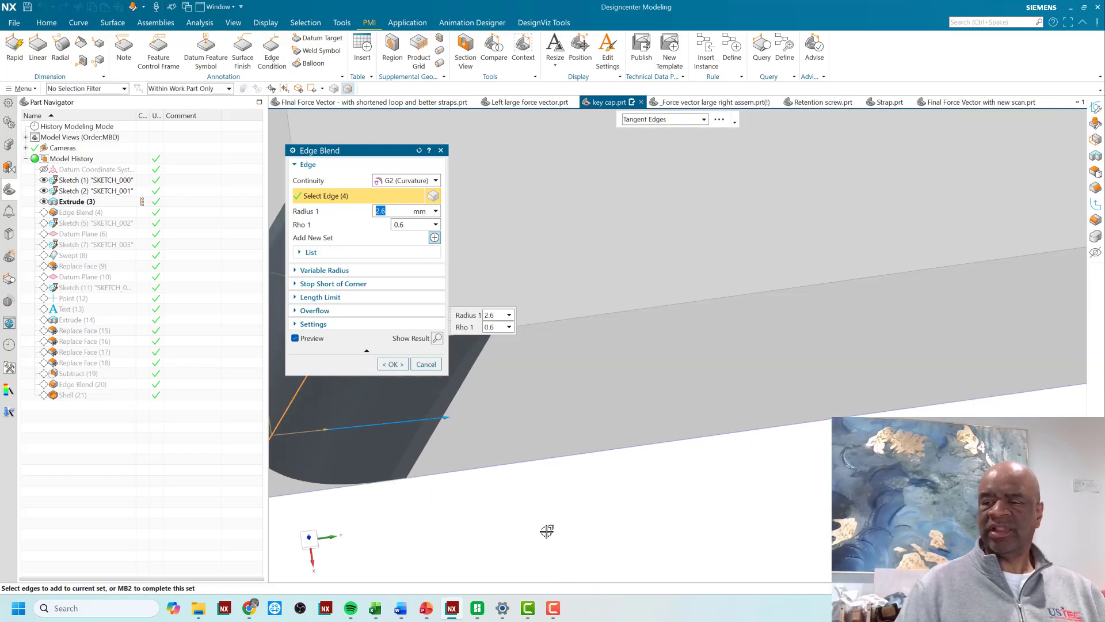
scroll(547, 530, up, 4)
middle_drag(540, 530, 538, 545)
scroll(513, 457, down, 4)
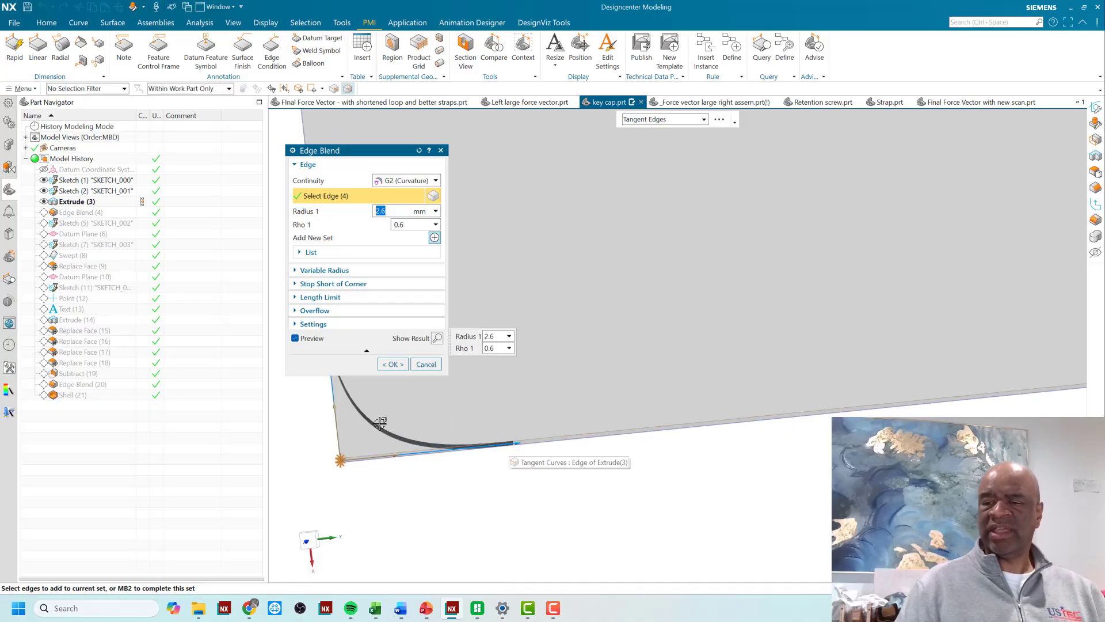
click(426, 365)
scroll(440, 478, up, 5)
middle_drag(439, 496, 445, 322)
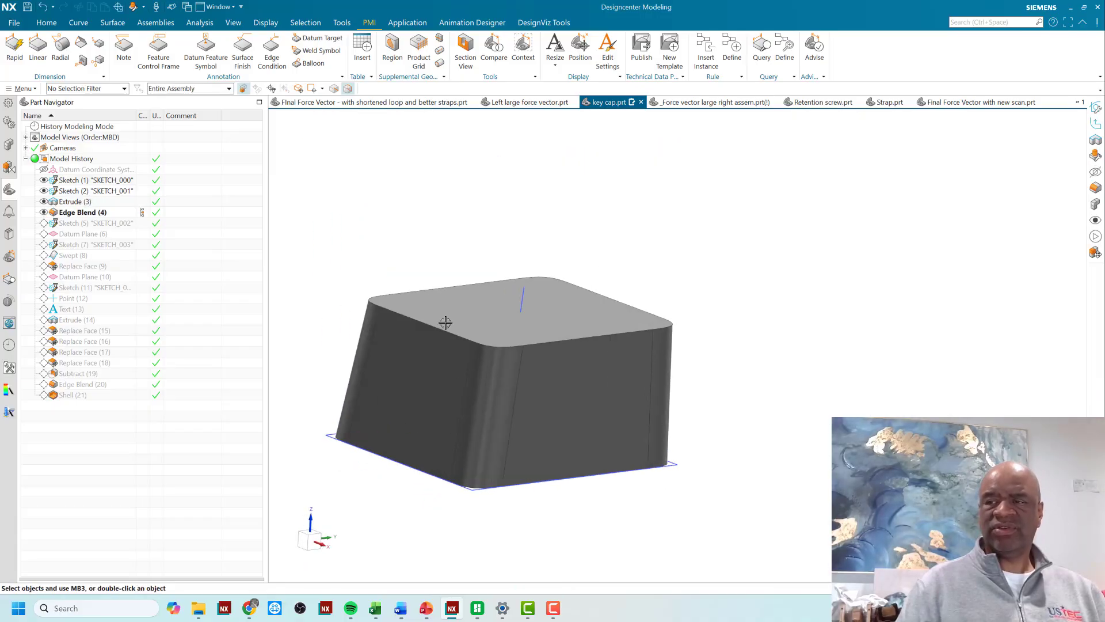
- Make Sketch (5) the current feature and highlight its curve to see where it runs across the key cap's top
double_click(144, 225)
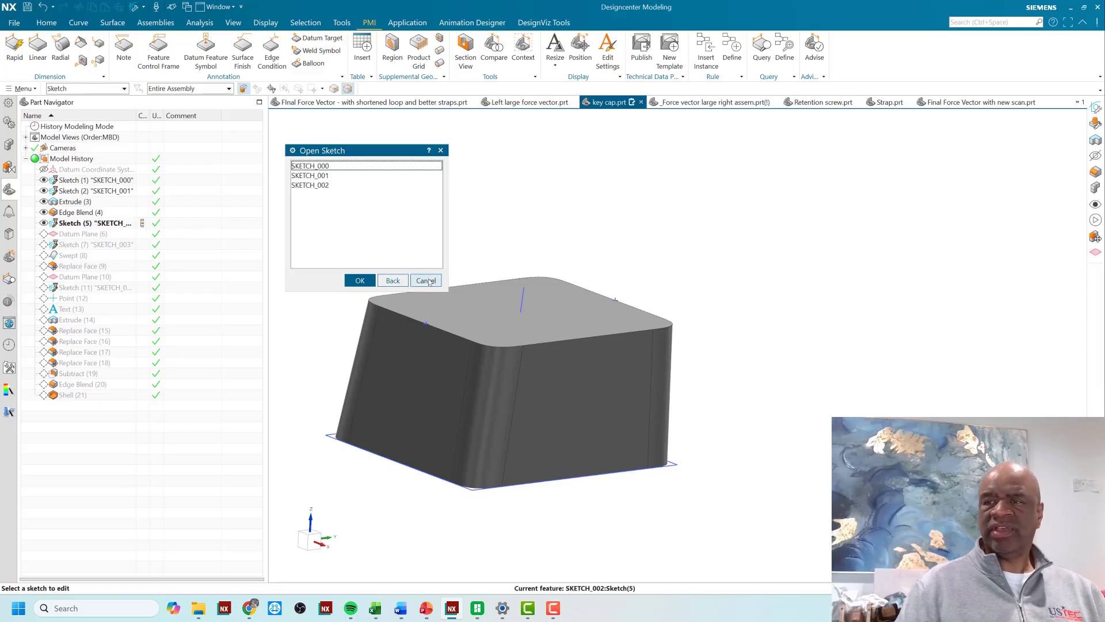
click(426, 280)
click(115, 224)
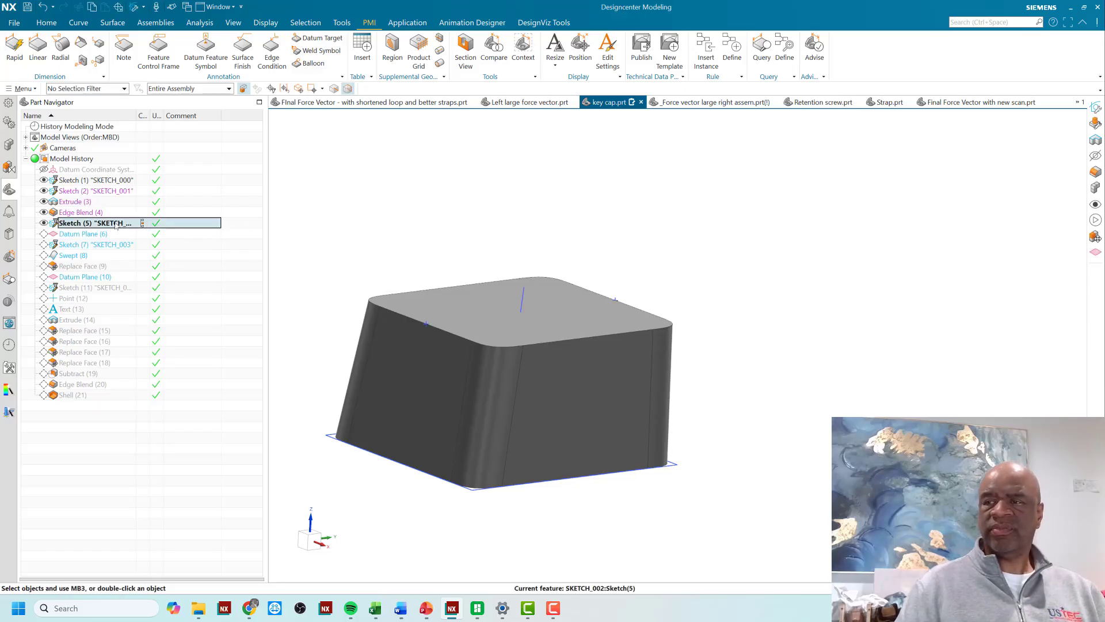
scroll(536, 329, up, 2)
middle_drag(515, 329, 507, 324)
scroll(525, 235, down, 2)
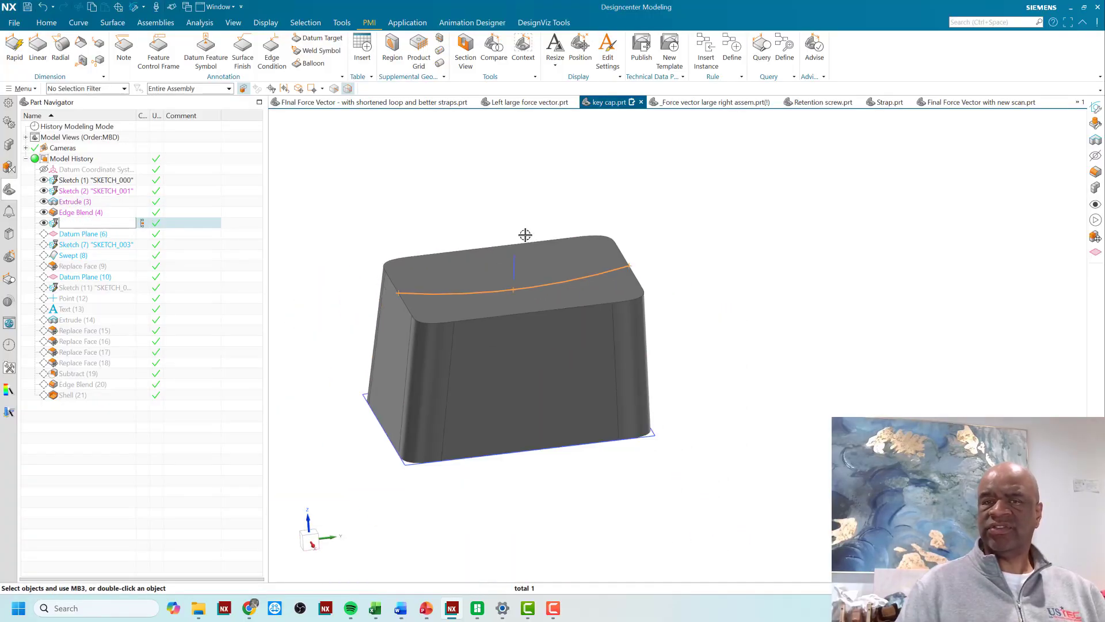
click(103, 434)
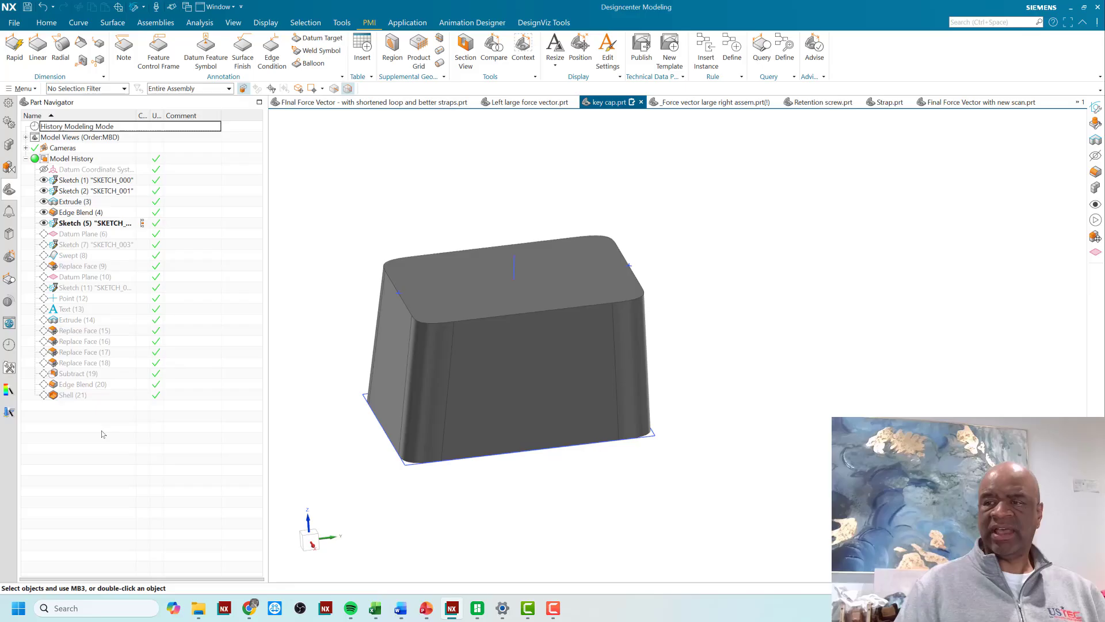
- Open Sketch (5), examine the concave arc's endpoints, depth dimension and midpoint on the slanted line, and finish the sketch
double_click(83, 223)
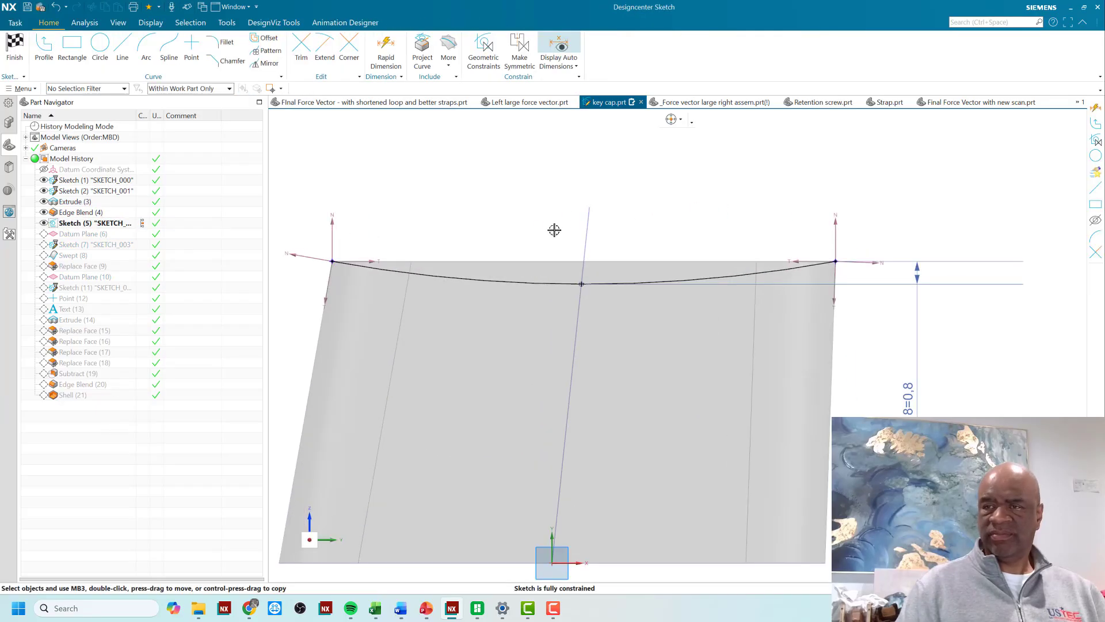
scroll(779, 248, up, 5)
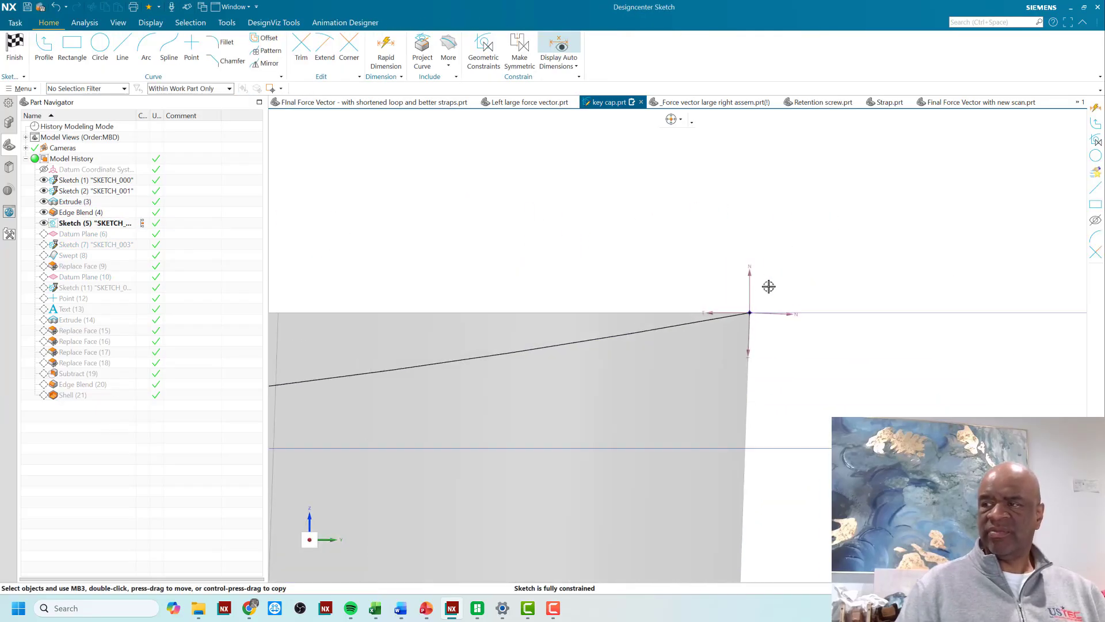
scroll(777, 274, down, 5)
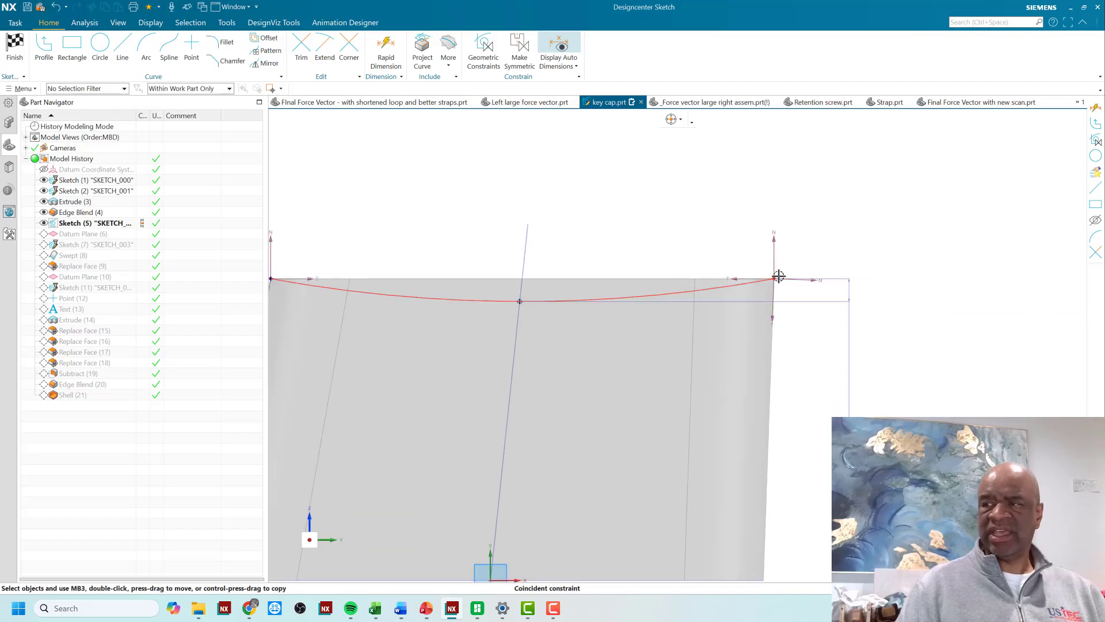
scroll(632, 289, up, 5)
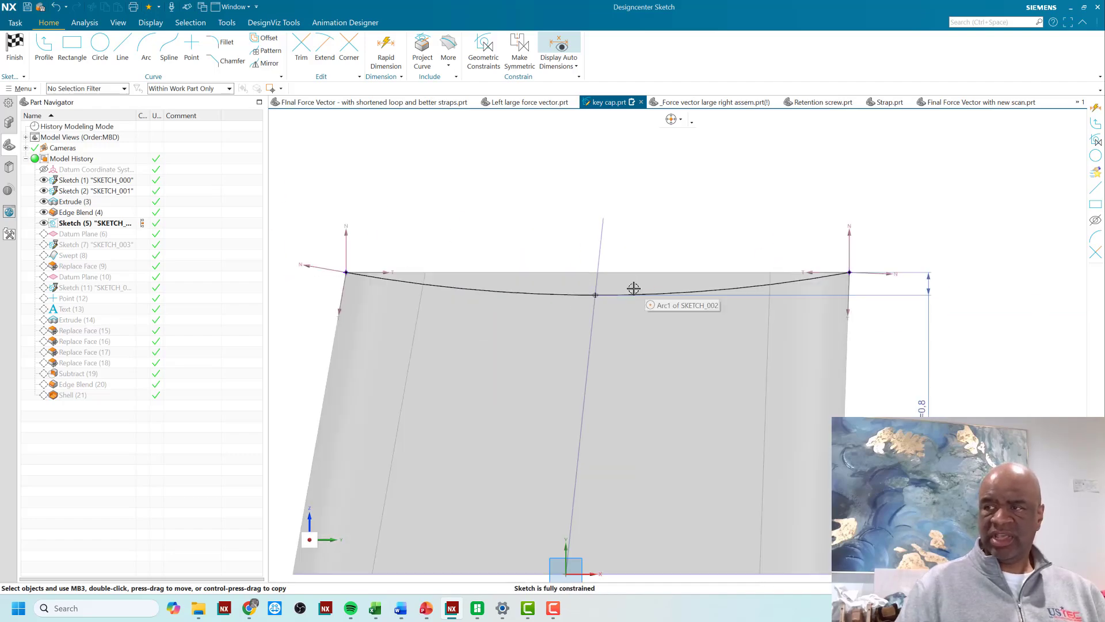
scroll(570, 293, down, 6)
scroll(708, 351, up, 6)
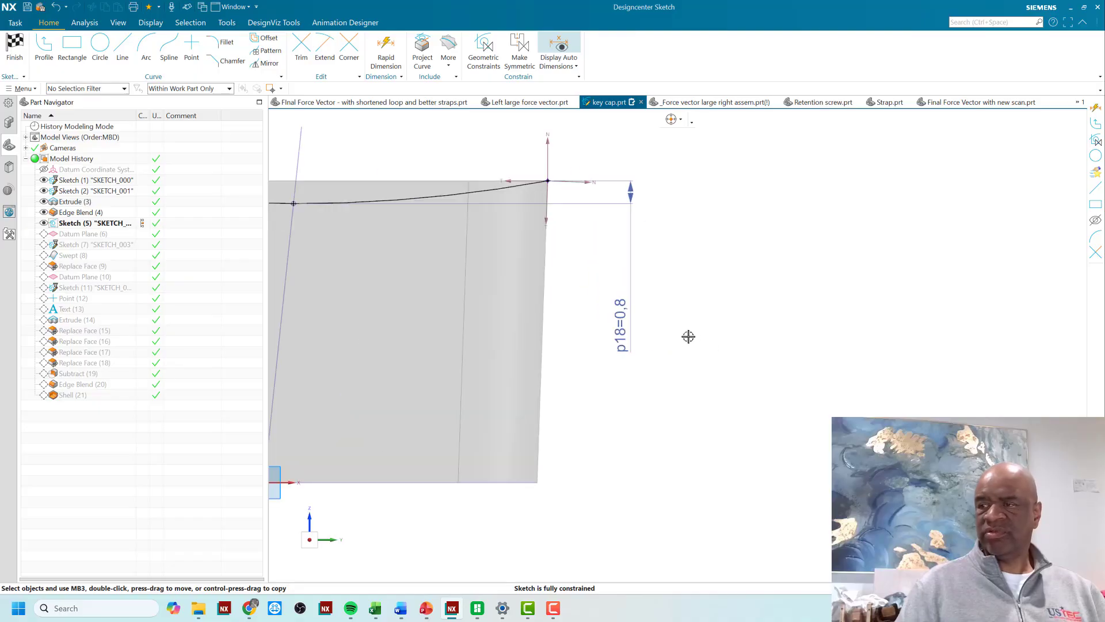
scroll(631, 328, down, 4)
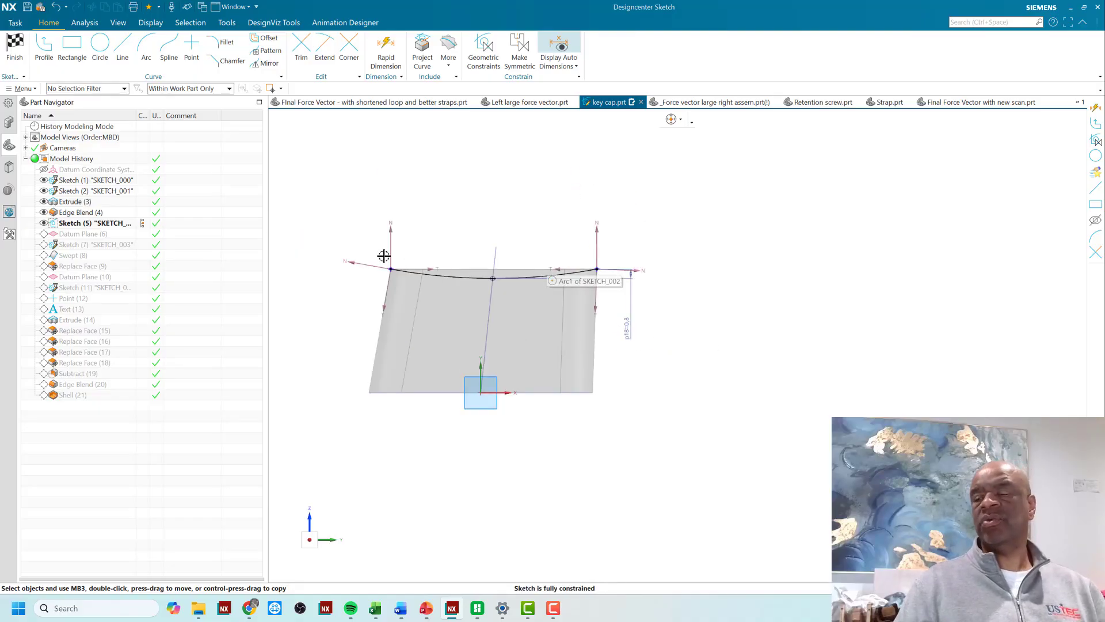
scroll(580, 304, up, 2)
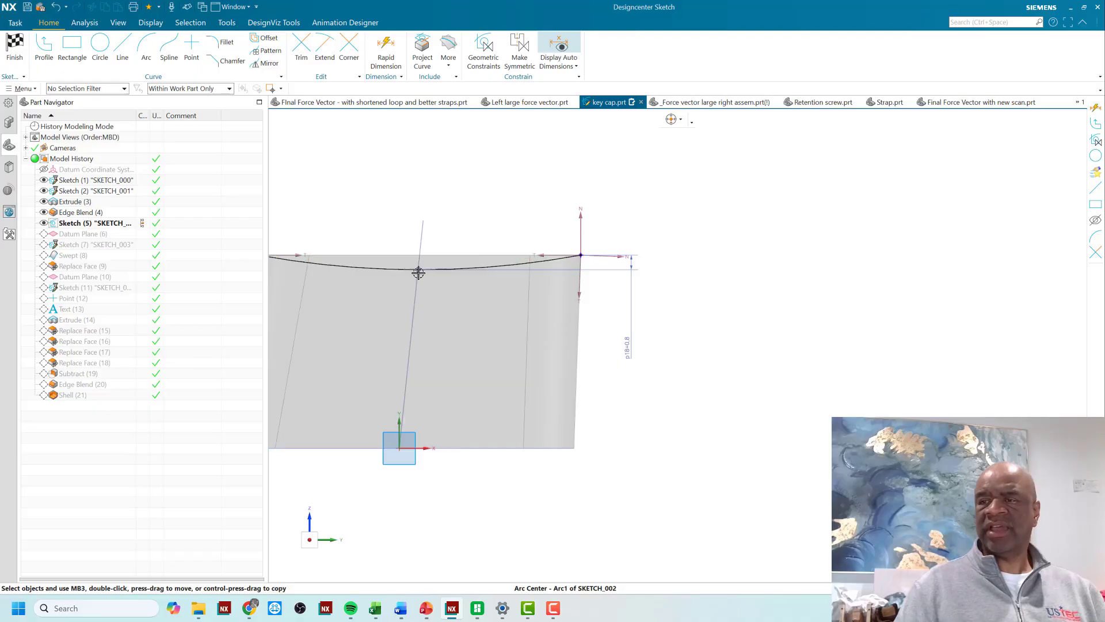
scroll(518, 177, down, 4)
middle_drag(489, 173, 410, 173)
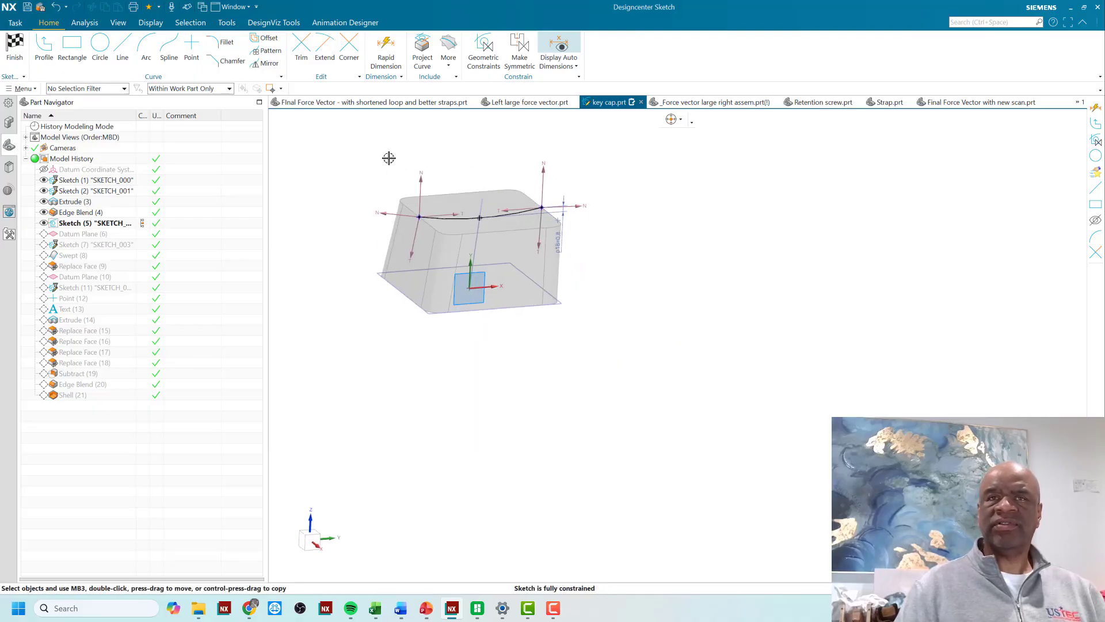
click(14, 46)
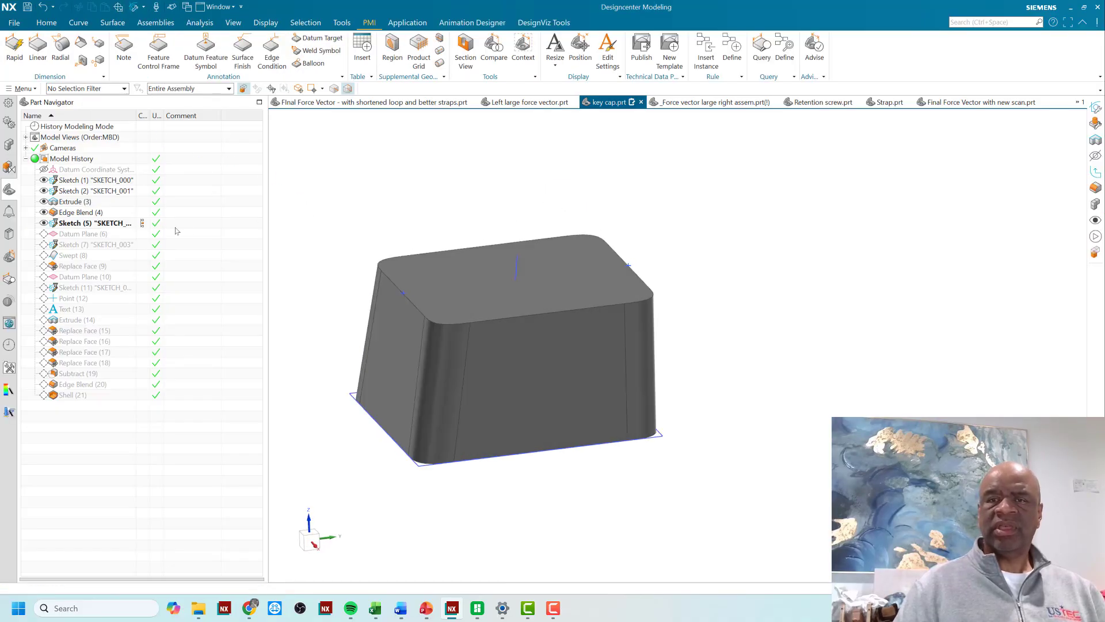
- Roll the model history forward to make Datum Plane (6) the current feature
drag(143, 238, 143, 237)
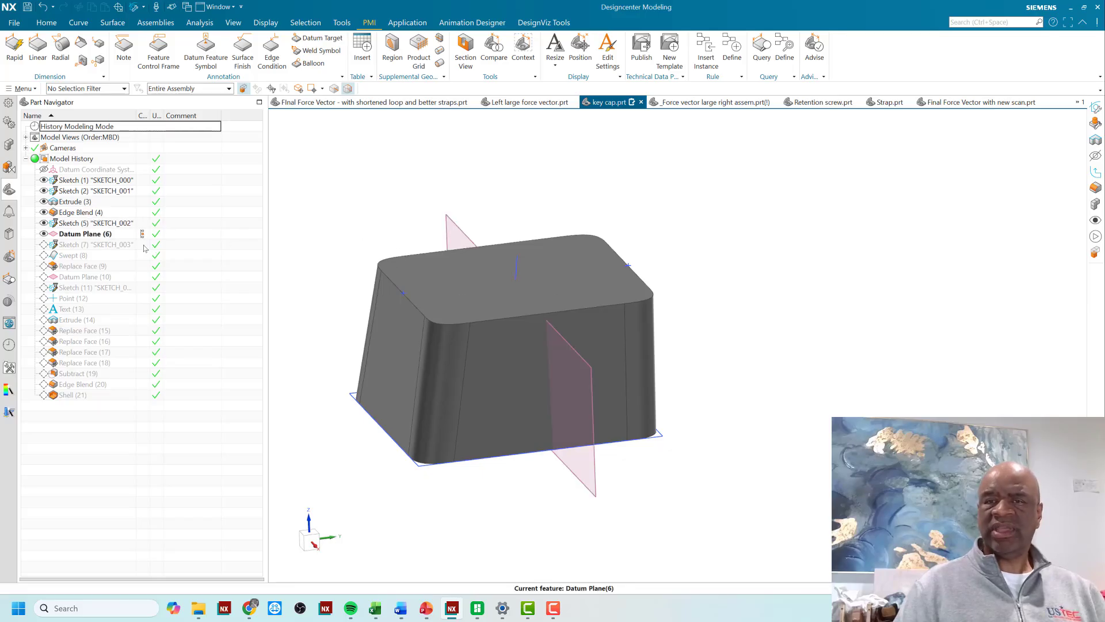
- Roll forward to Sketch (7), open it to examine the concave arc's endpoints and midpoint, and finish back at Sketch (5)
click(144, 248)
double_click(115, 246)
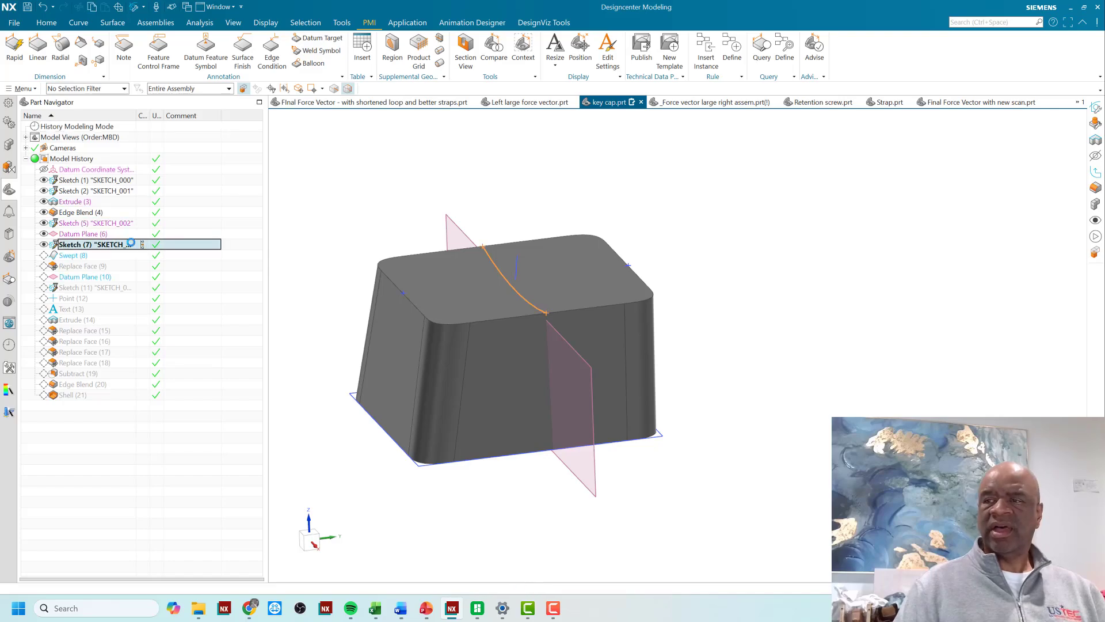
scroll(437, 213, down, 2)
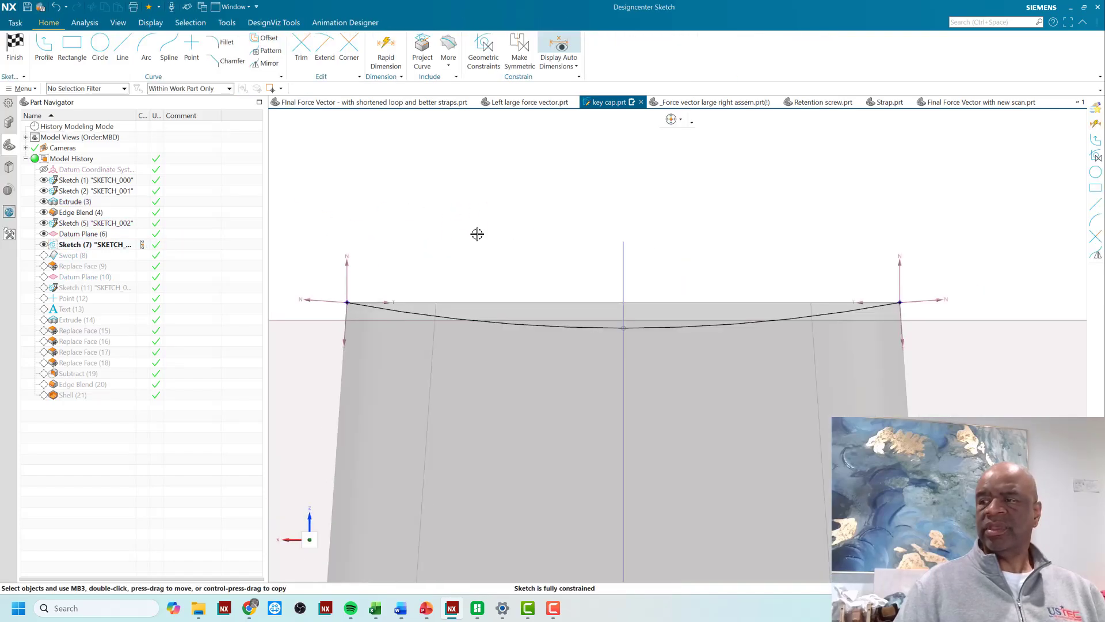
scroll(609, 312, up, 2)
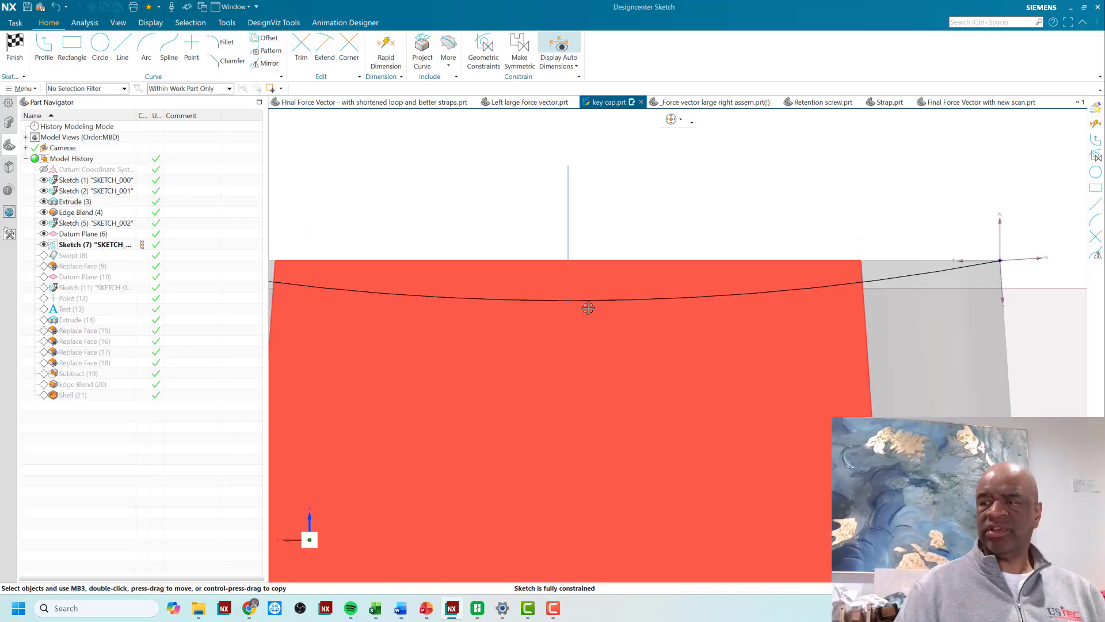
scroll(569, 300, down, 3)
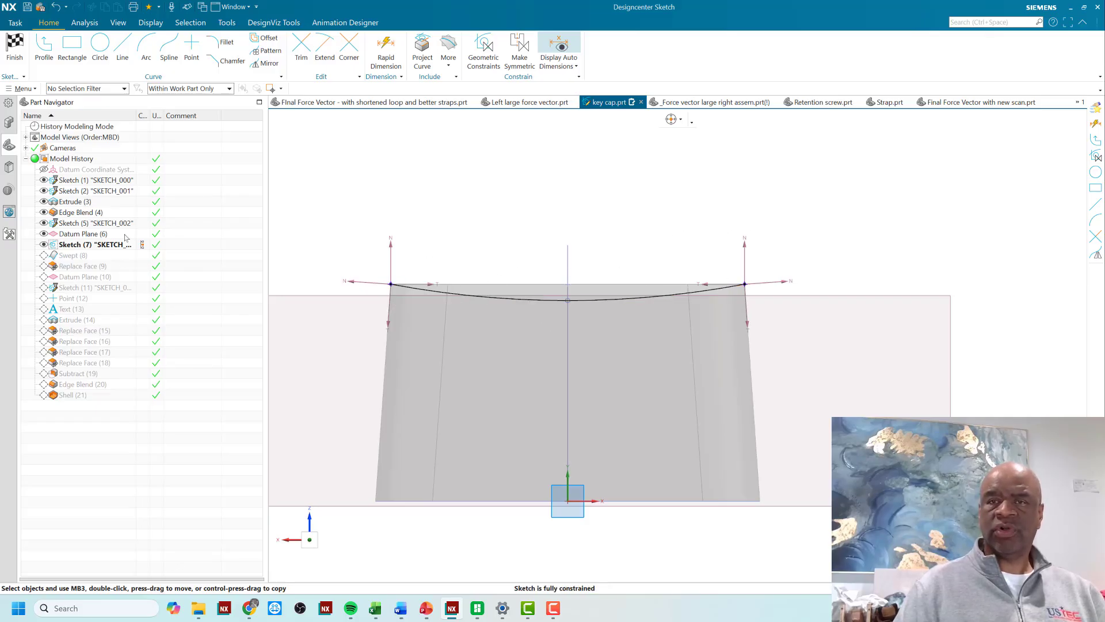
click(142, 227)
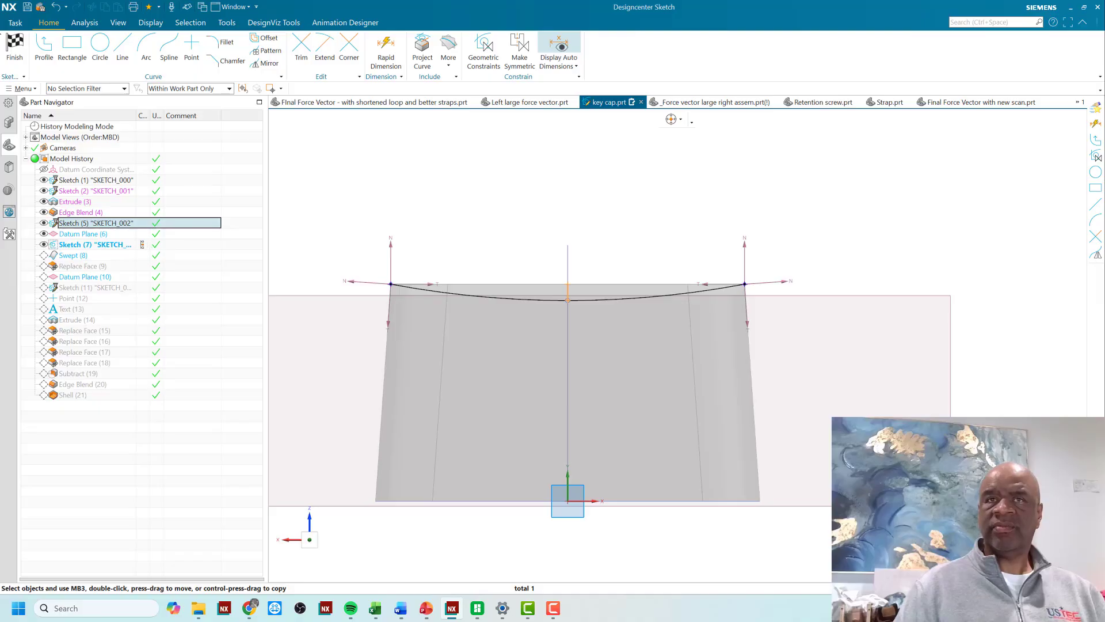
click(15, 48)
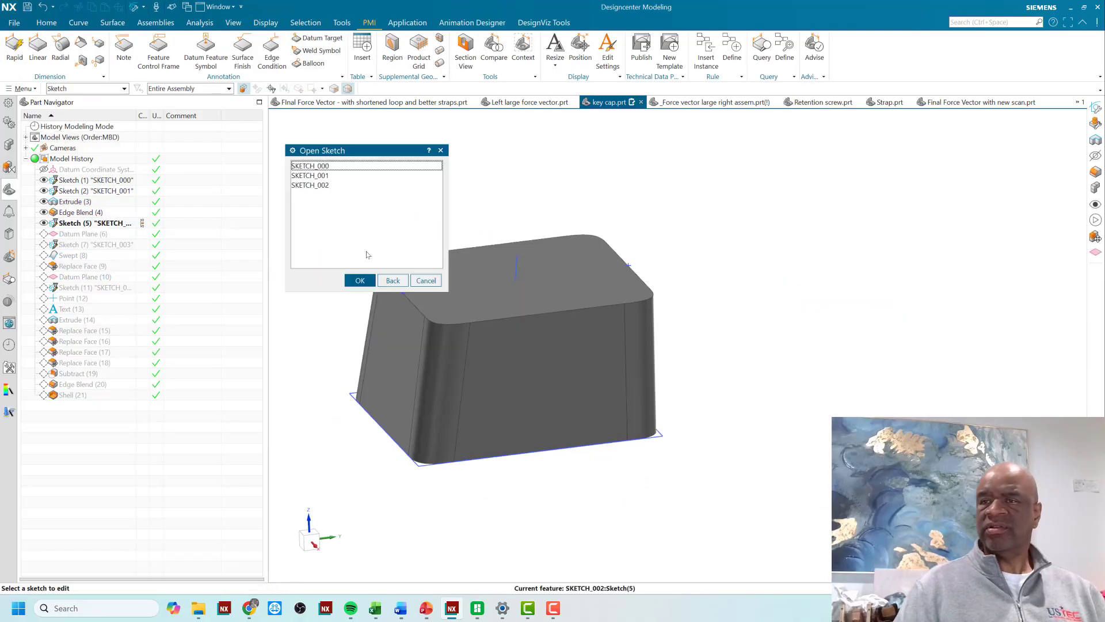
click(427, 281)
- Reopen Sketch (5) for editing, examine the arc's depth dimension and midpoint on the slanted line, and finish the sketch
click(118, 223)
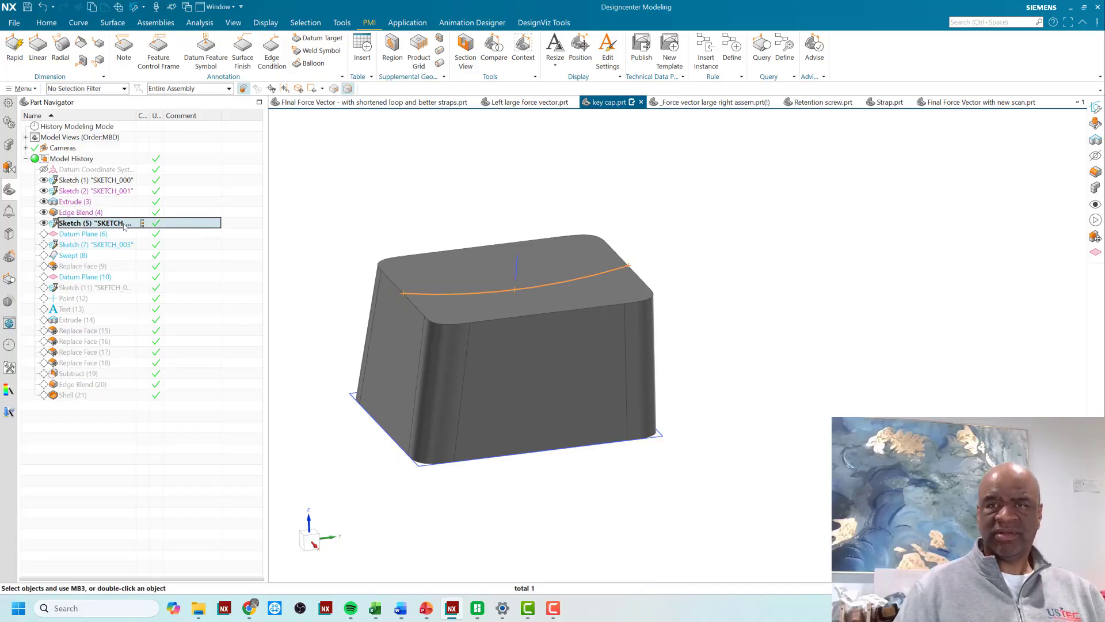
right_click(123, 226)
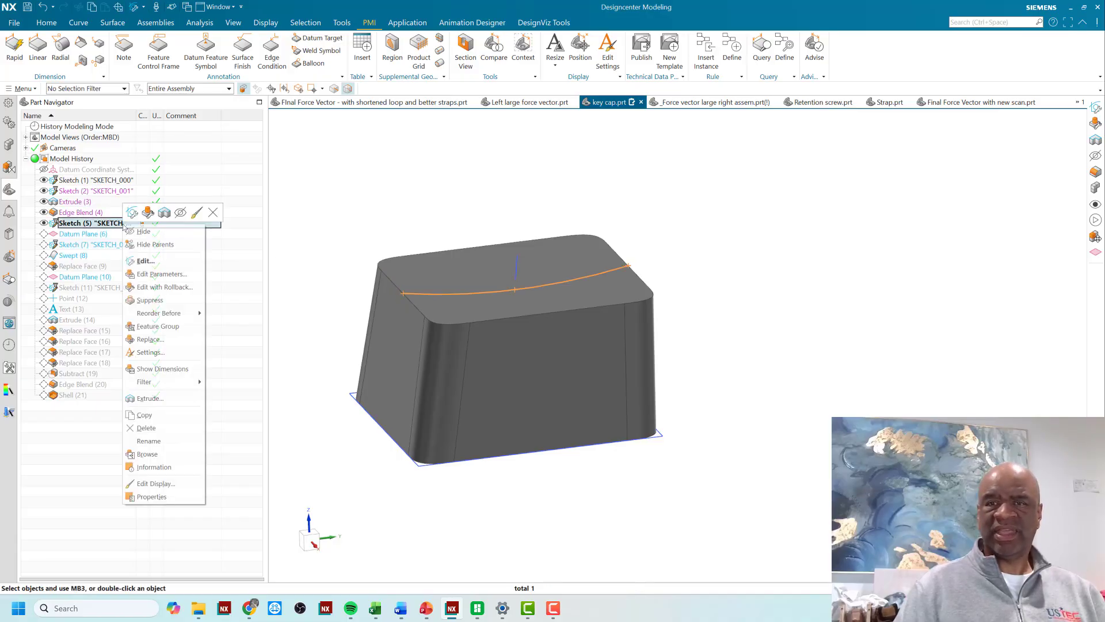
click(152, 261)
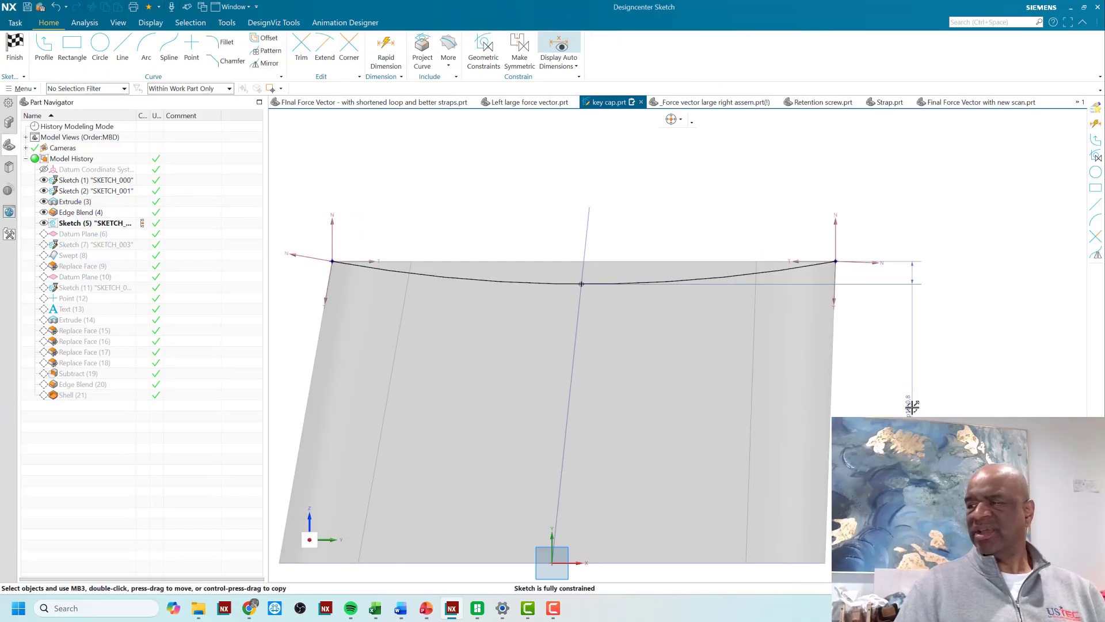
click(21, 59)
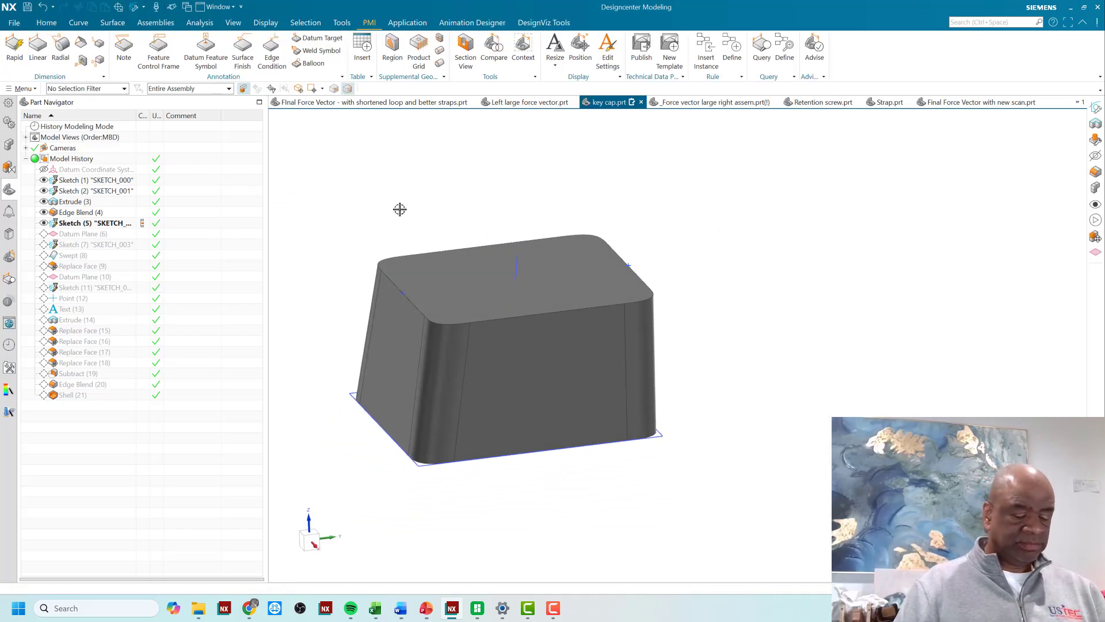
- Hide the key cap's solid body so only the sketch curves are displayed
key(ctrl+b)
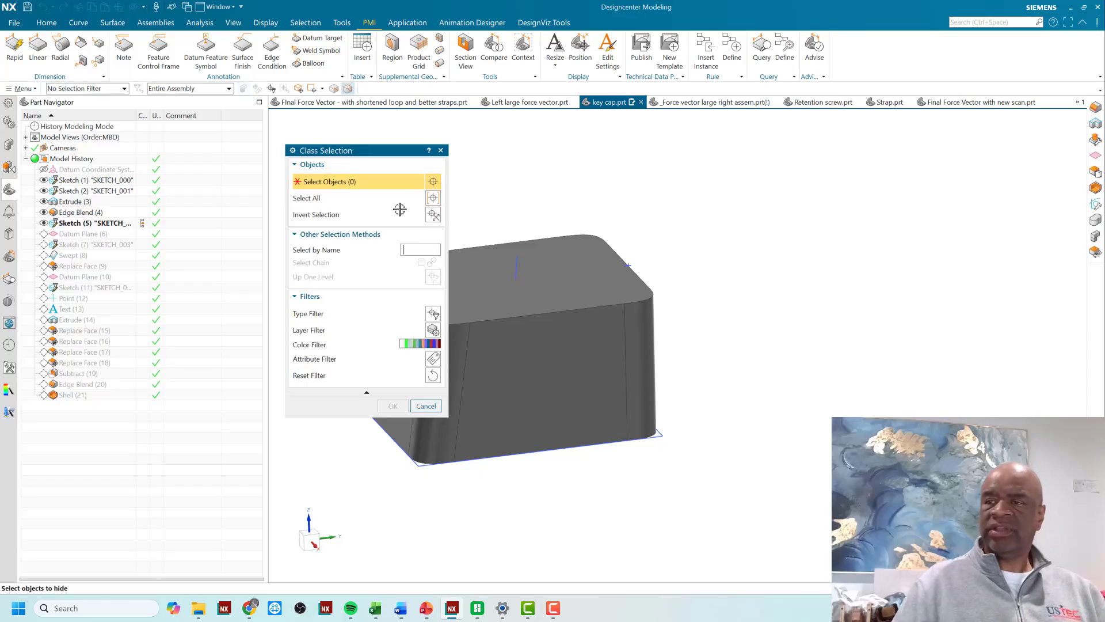
click(520, 252)
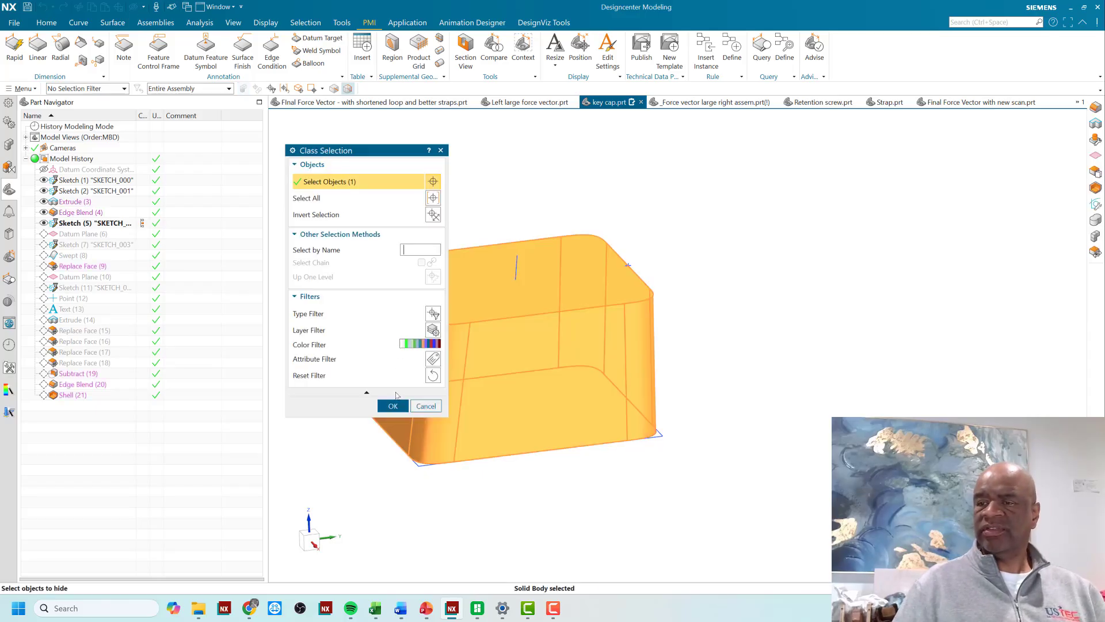
click(392, 406)
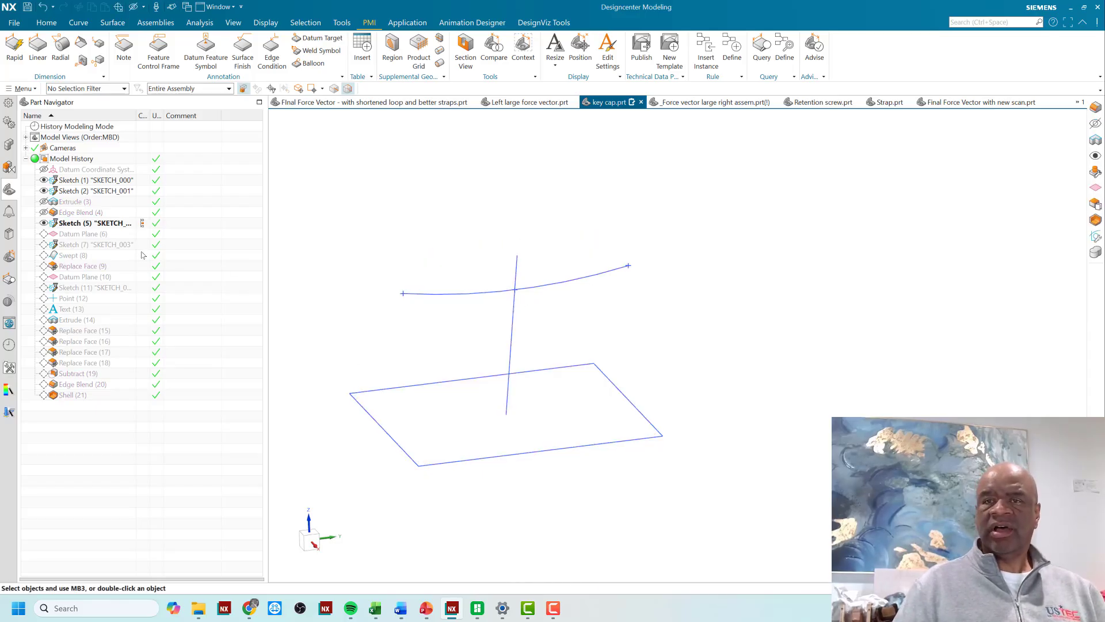
- Roll the model history forward through Datum Plane (6) to Sketch (7) and examine how the two concave arcs cross
click(141, 236)
click(144, 245)
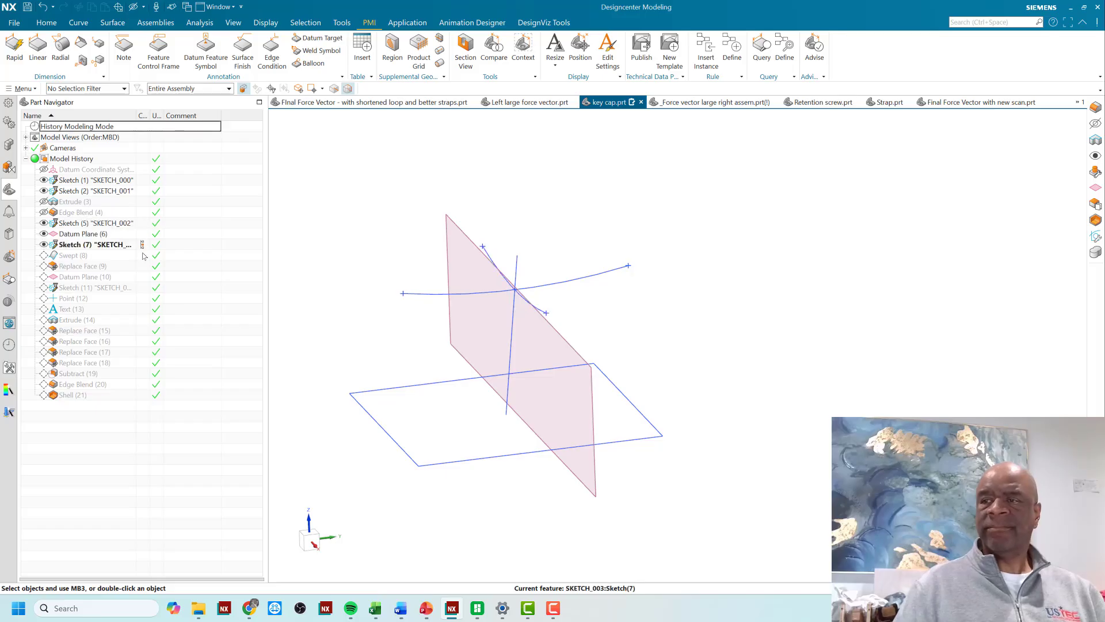
middle_drag(592, 262, 604, 282)
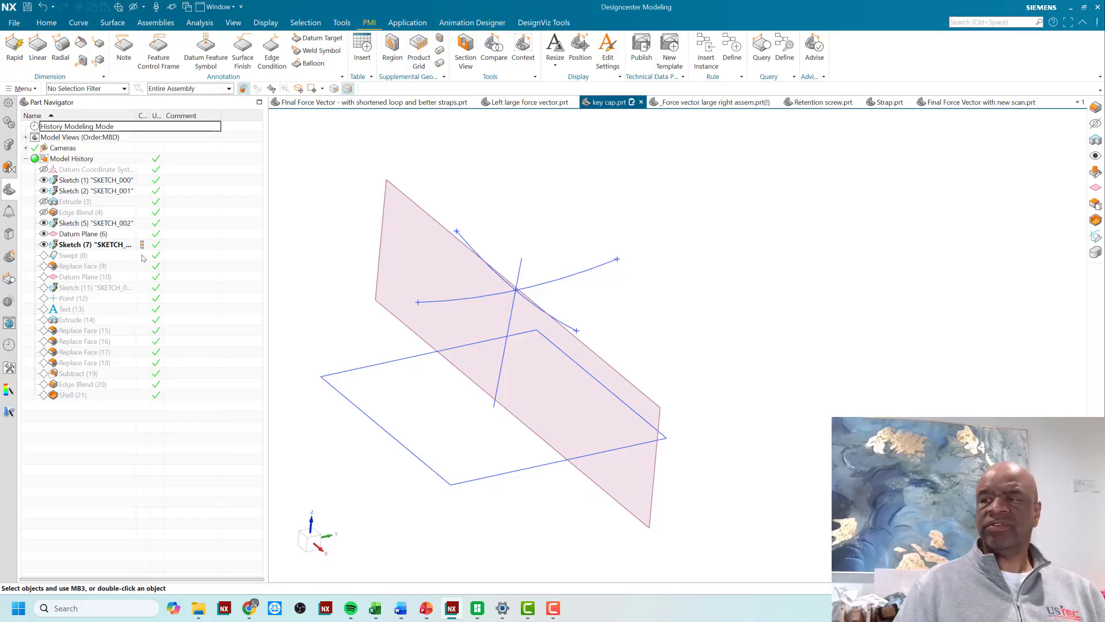
- Make Swept (8) the current feature, bring up the surface commands and examine the surface swept along the crossing arcs
click(142, 257)
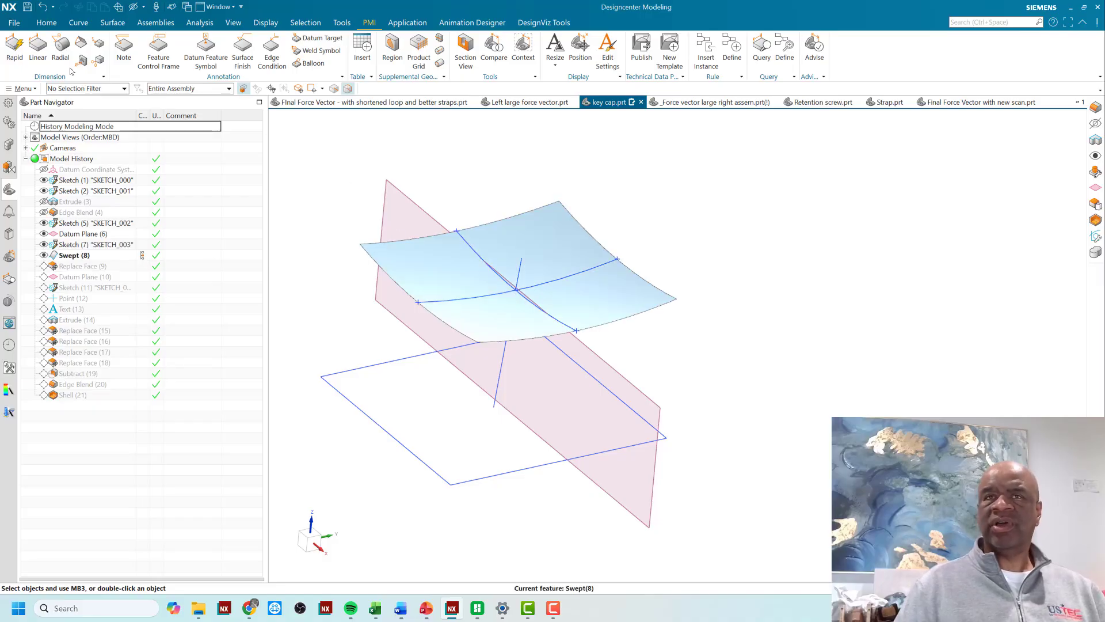
click(112, 23)
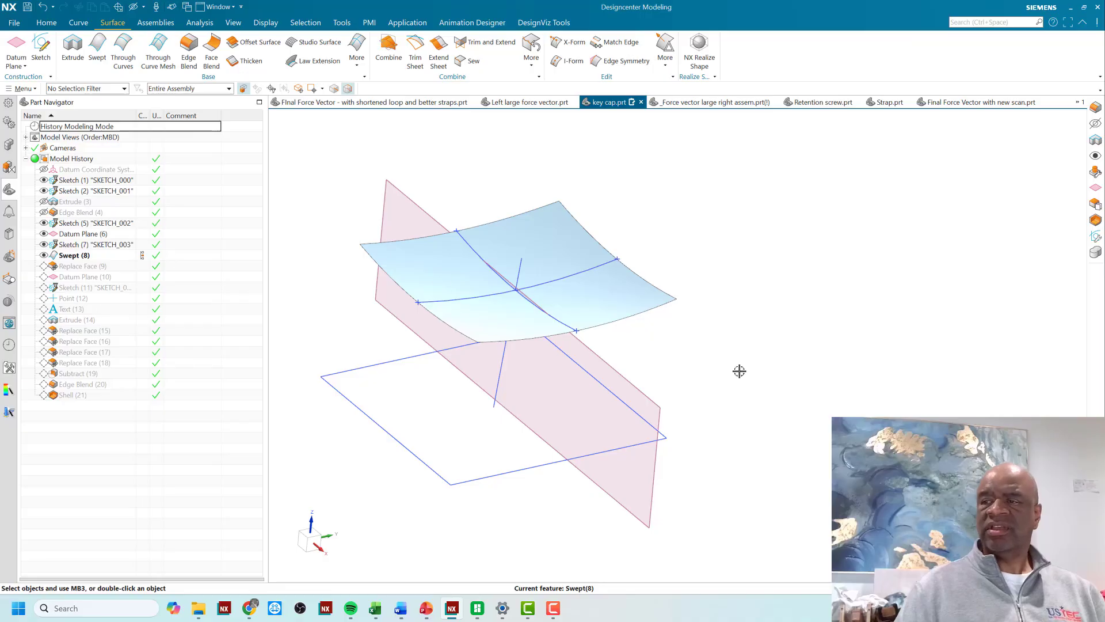
mouse_move(739, 371)
middle_down()
mouse_move(702, 318)
mouse_move(720, 264)
mouse_move(740, 355)
mouse_move(730, 353)
middle_up()
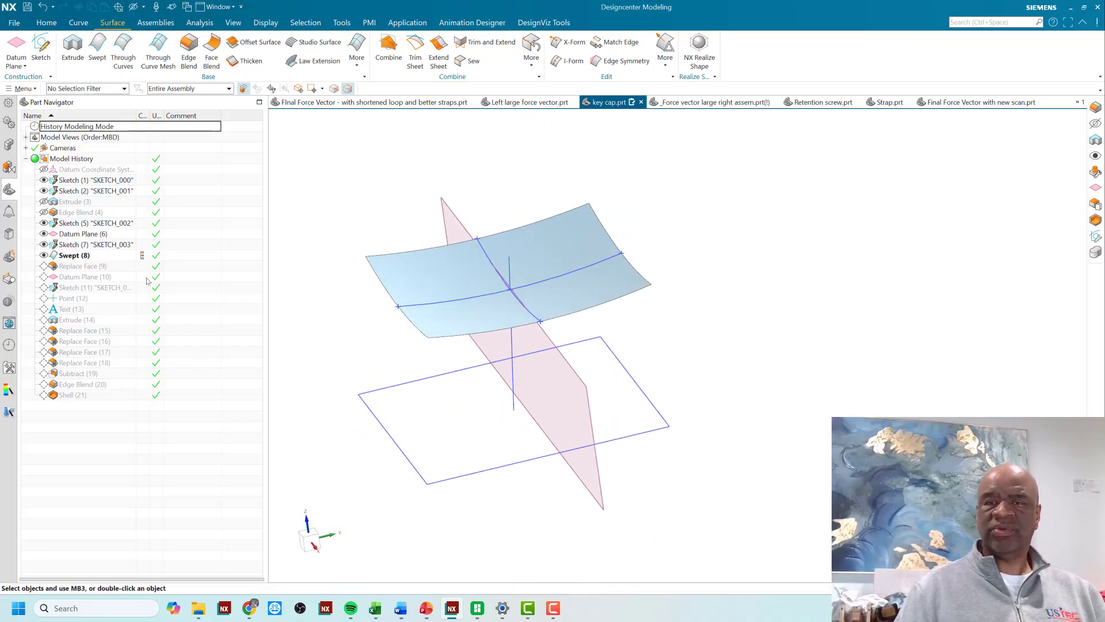
- Roll forward to Replace Face (9) and examine the key cap's concave top and blended corners from a lower angle
click(143, 267)
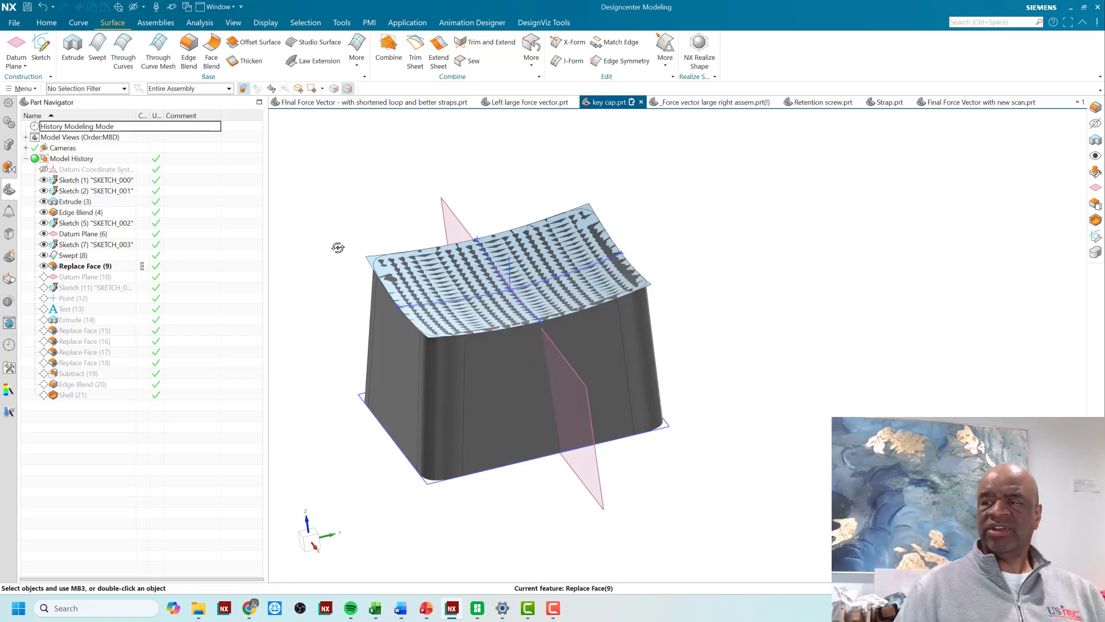
mouse_move(338, 247)
middle_down()
mouse_move(357, 214)
mouse_move(344, 242)
middle_up()
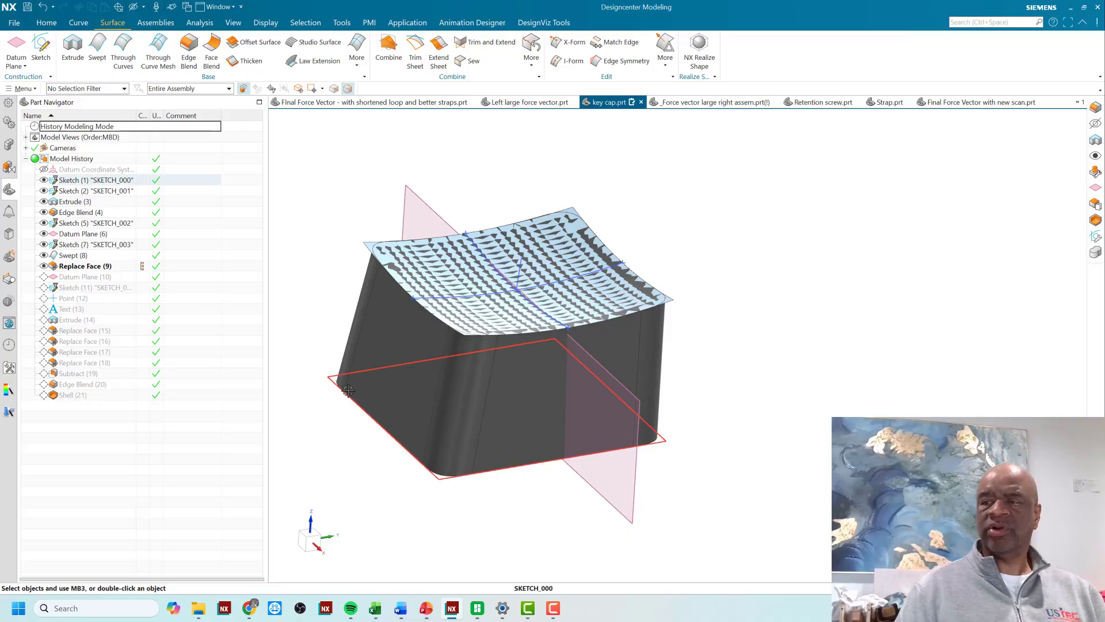
scroll(346, 382, up, 3)
mouse_move(345, 382)
middle_down()
mouse_move(357, 365)
mouse_move(352, 374)
middle_up()
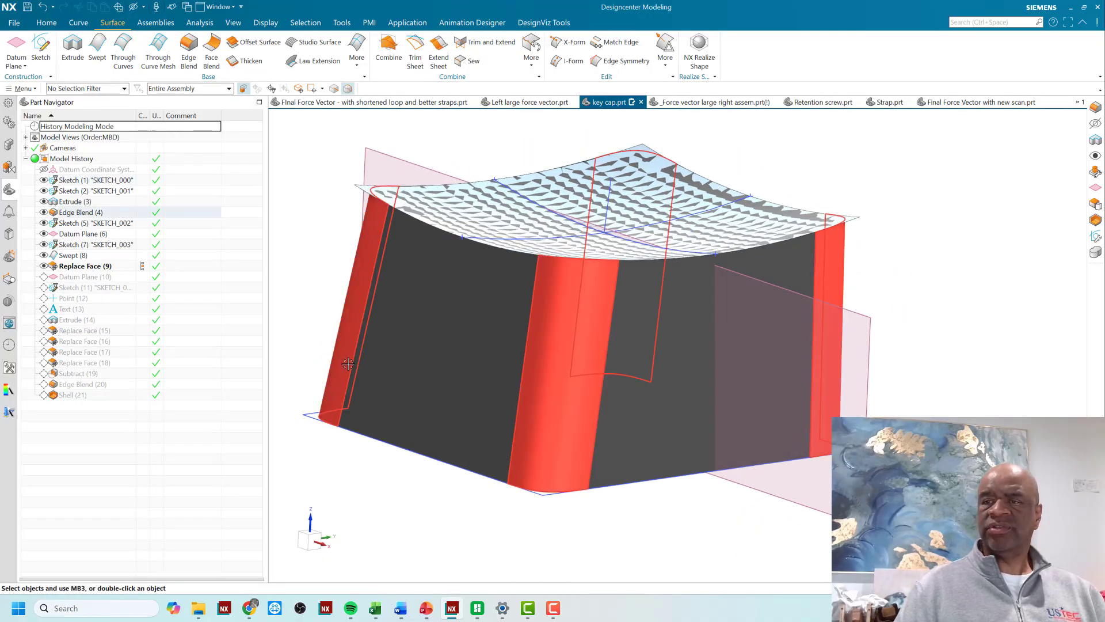
scroll(329, 271, down, 3)
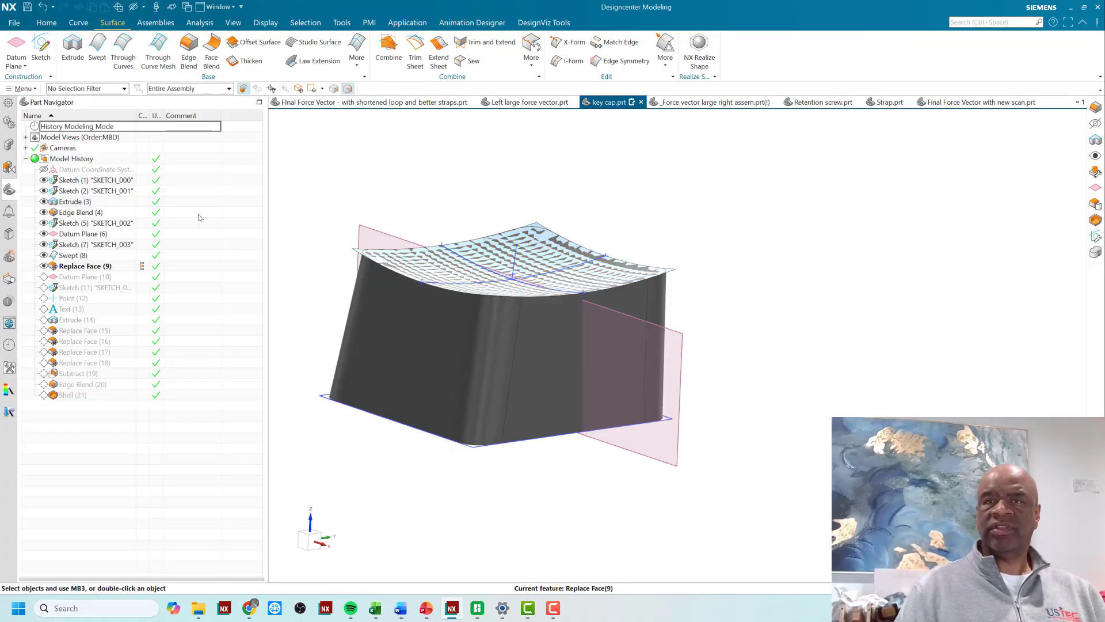
- Make Datum Plane (10) the current feature and examine its position against the key cap's concave top
double_click(140, 279)
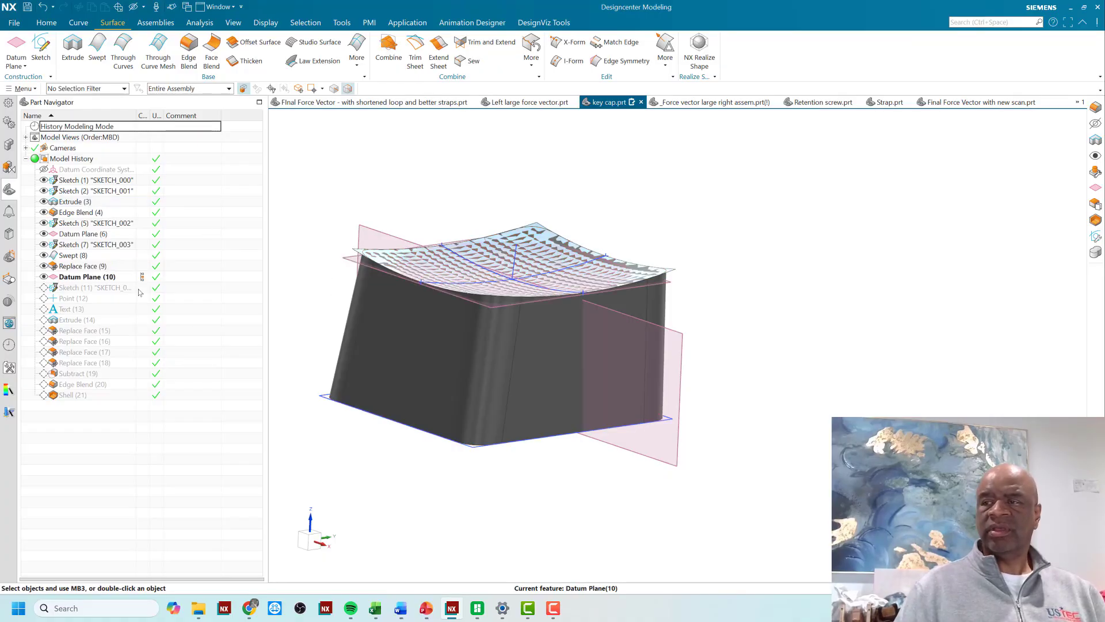
mouse_move(568, 343)
middle_down()
mouse_move(544, 337)
mouse_move(562, 337)
mouse_move(552, 345)
middle_up()
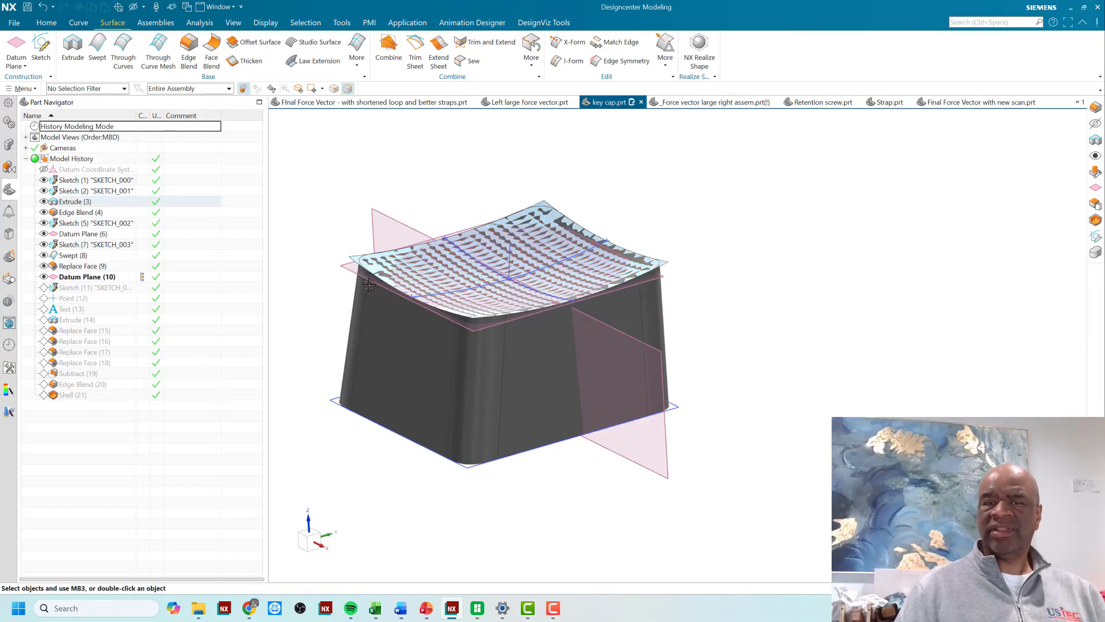
scroll(438, 294, up, 5)
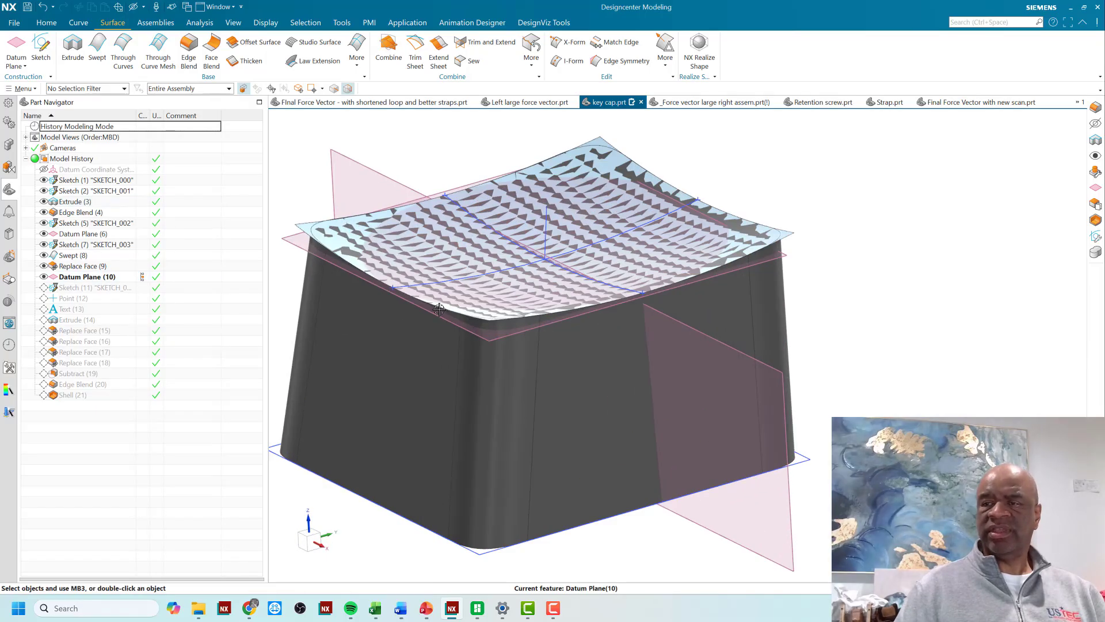
key(ctrl+f)
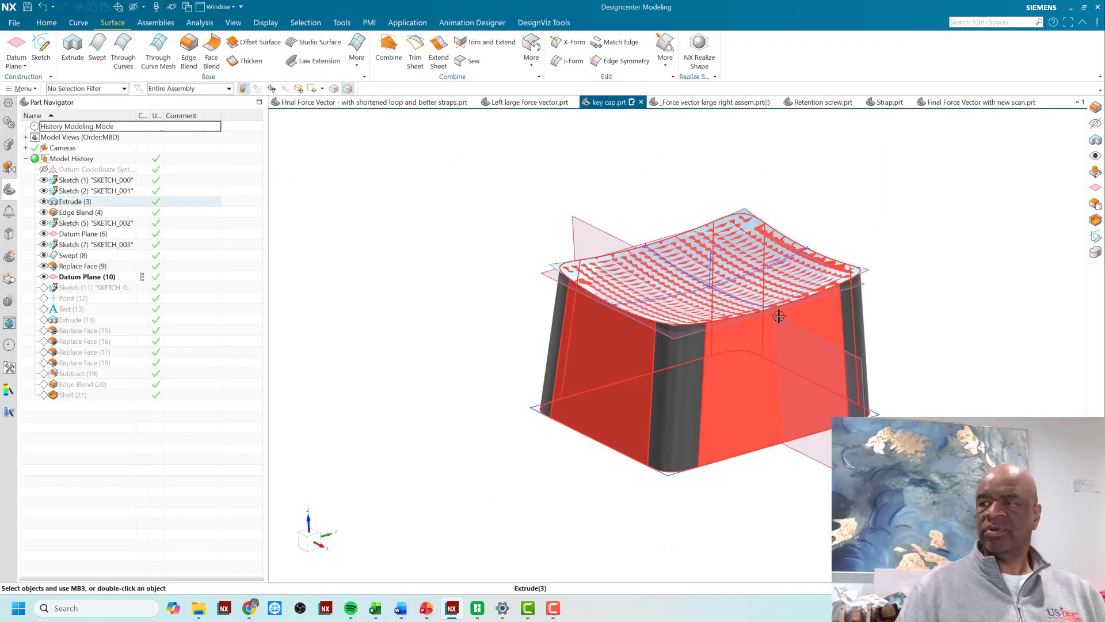
- Roll the model history forward to Sketch (11) and hide Sketch (7), Sketch (5) and the Swept (8) surface
click(143, 288)
mouse_move(549, 284)
middle_down()
mouse_move(533, 273)
mouse_move(553, 279)
mouse_move(541, 278)
middle_up()
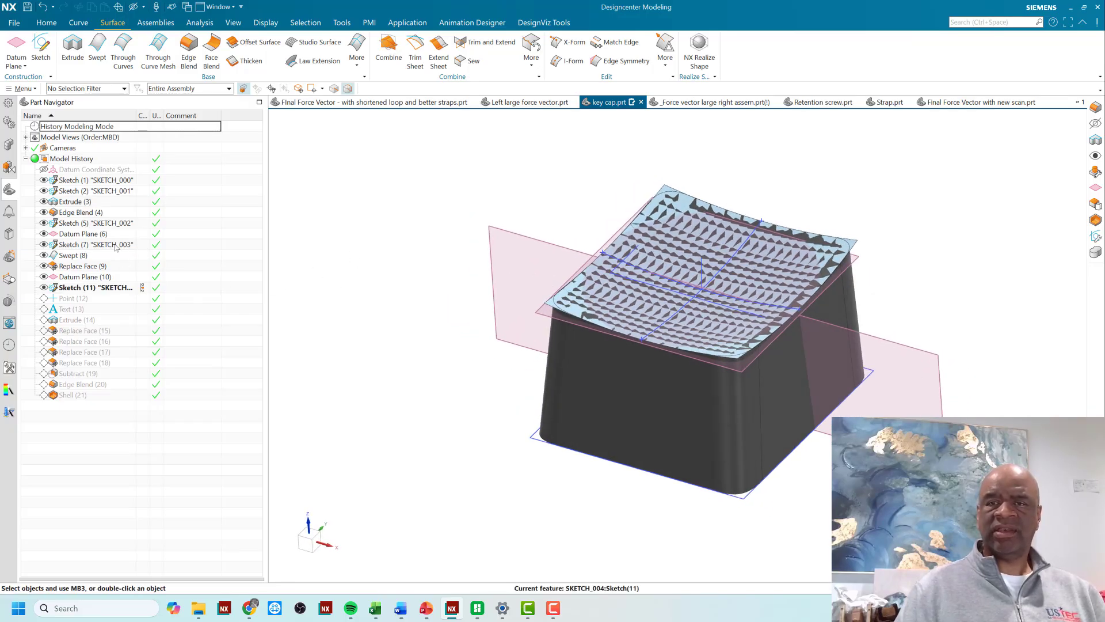
click(135, 247)
right_click(135, 247)
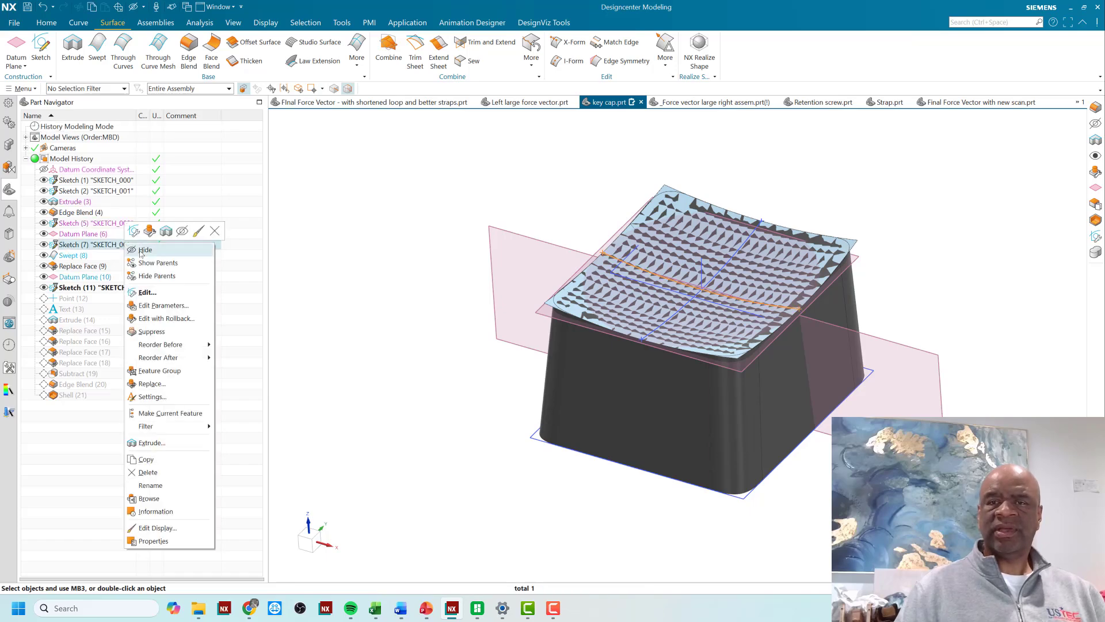
click(126, 249)
right_click(111, 225)
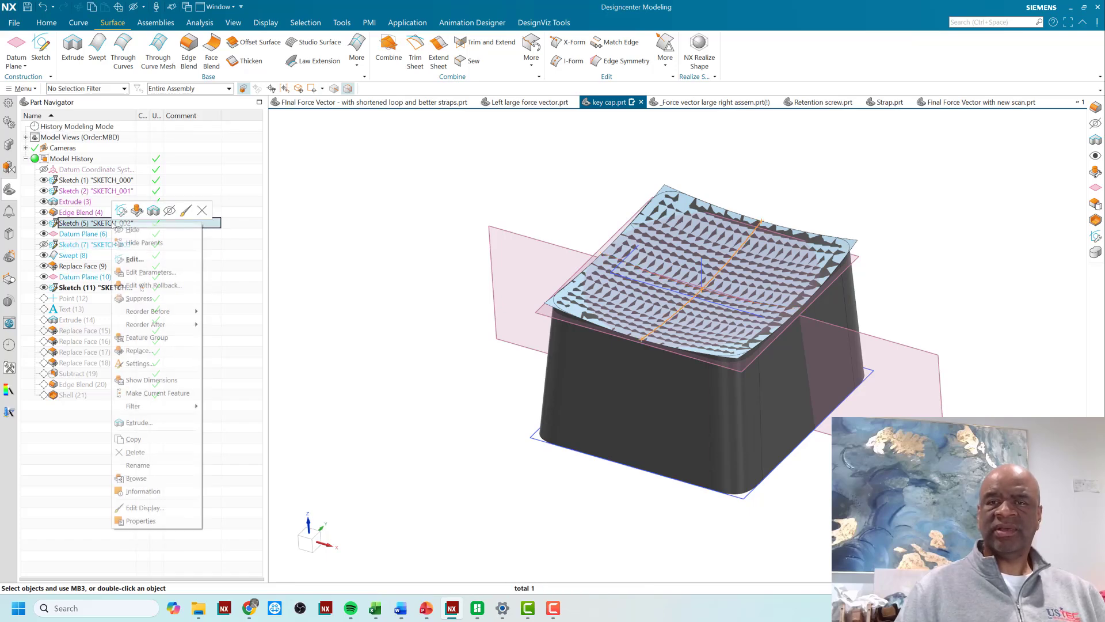
click(136, 230)
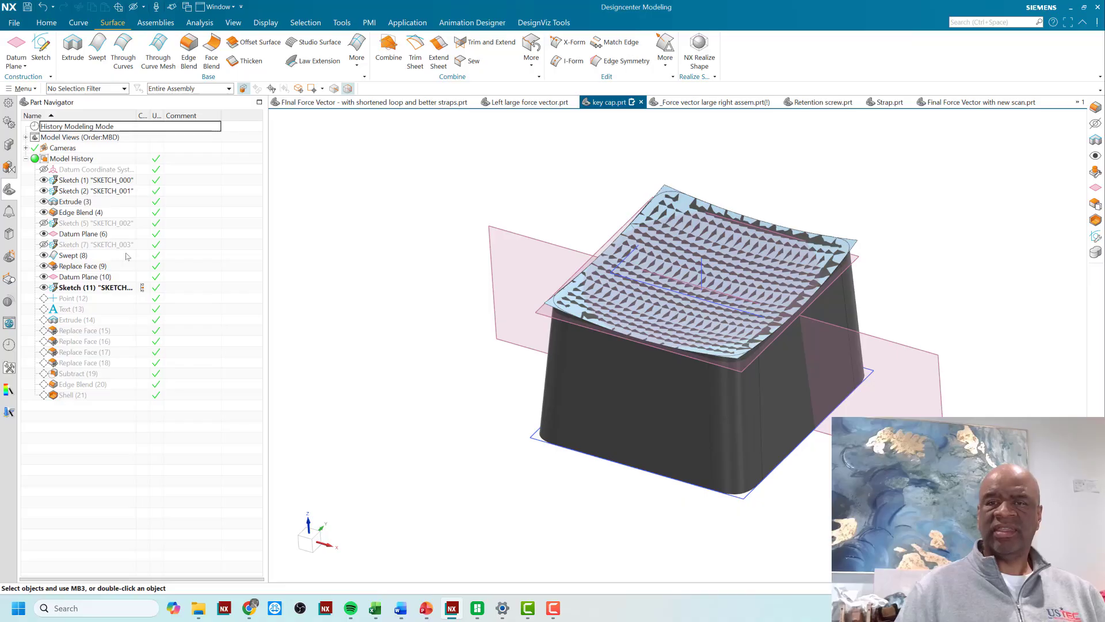
click(120, 257)
right_click(121, 256)
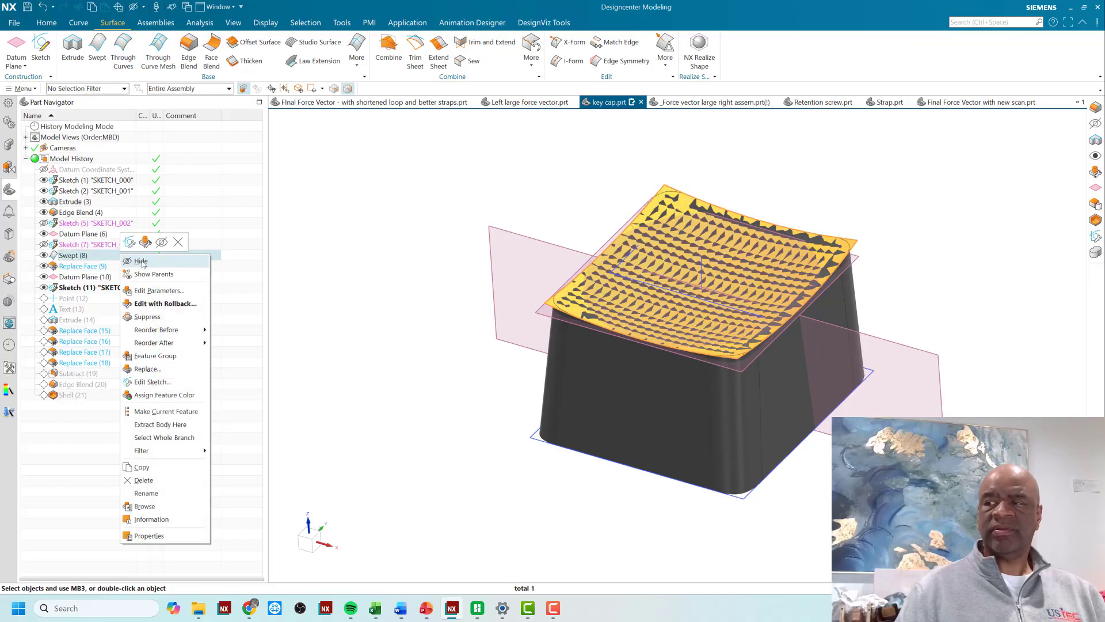
click(141, 262)
- Examine Sketch (11)'s L-shaped lines from above the key cap, and roll the model history forward to Point (12)
middle_drag(526, 333, 542, 355)
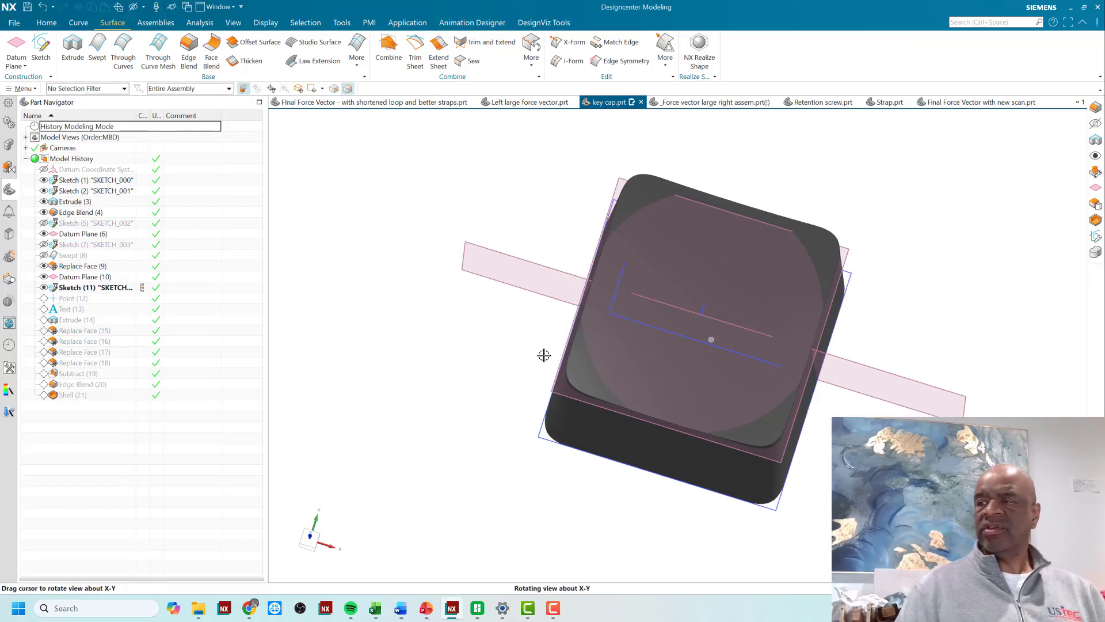
scroll(727, 346, up, 3)
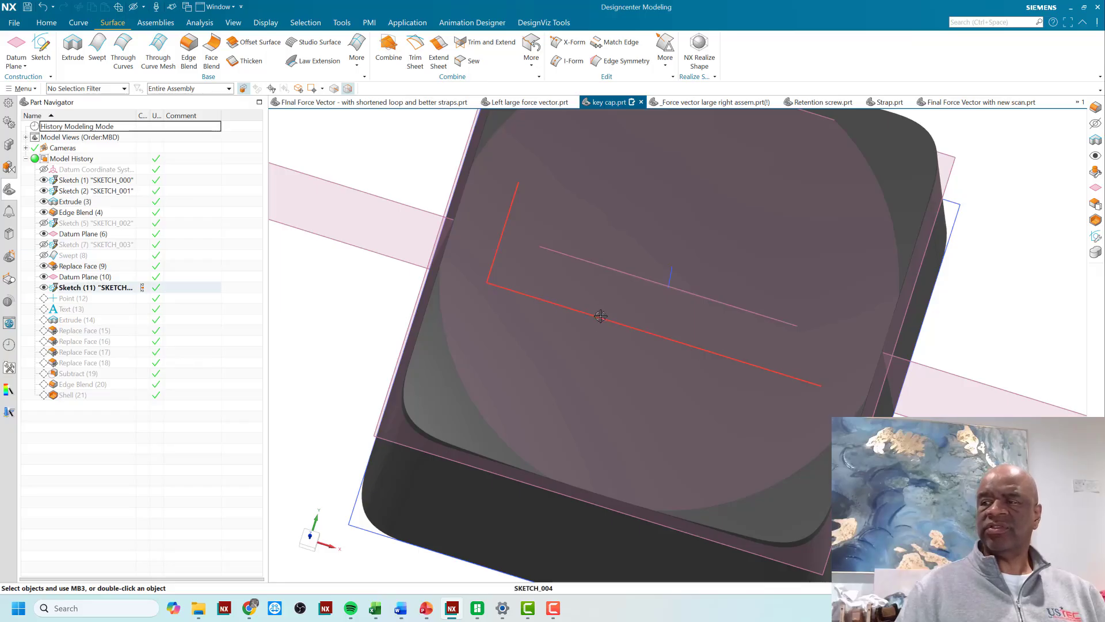
scroll(598, 315, down, 3)
middle_drag(629, 346, 641, 321)
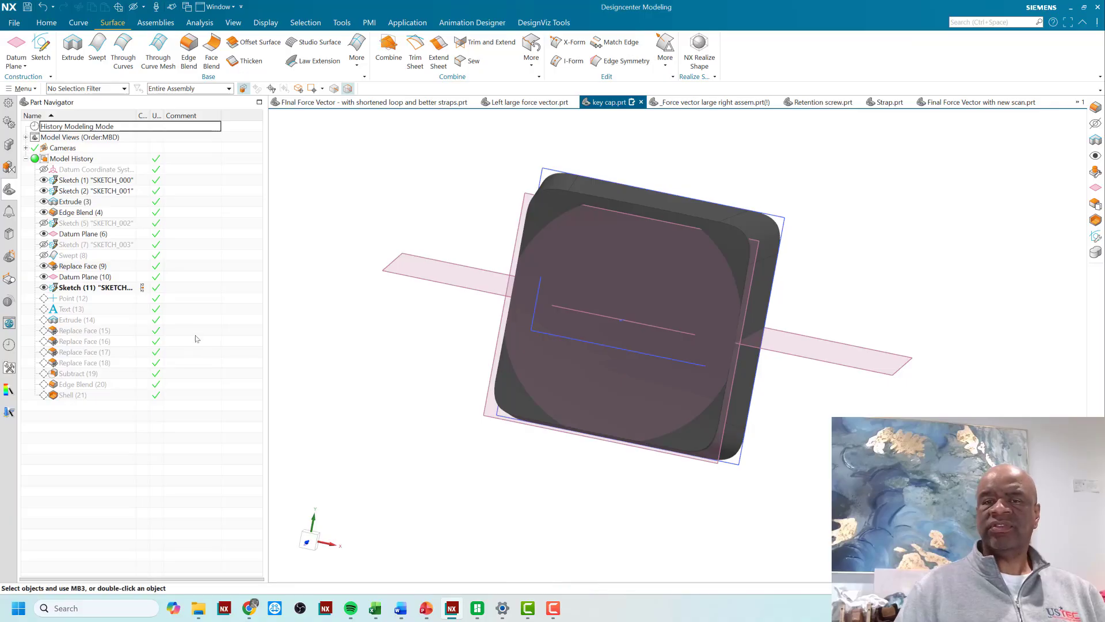
click(143, 300)
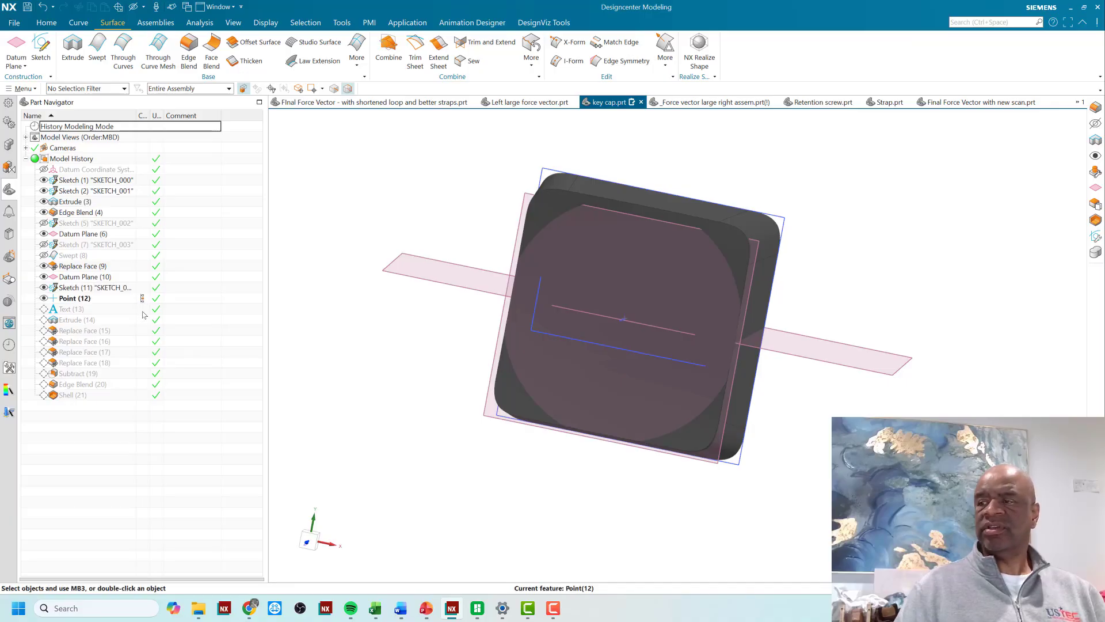
- Roll the model history forward through Text (13) to Extrude (14), viewing the extruded HOME letters from an angle
click(143, 312)
middle_drag(611, 393, 603, 327)
click(142, 321)
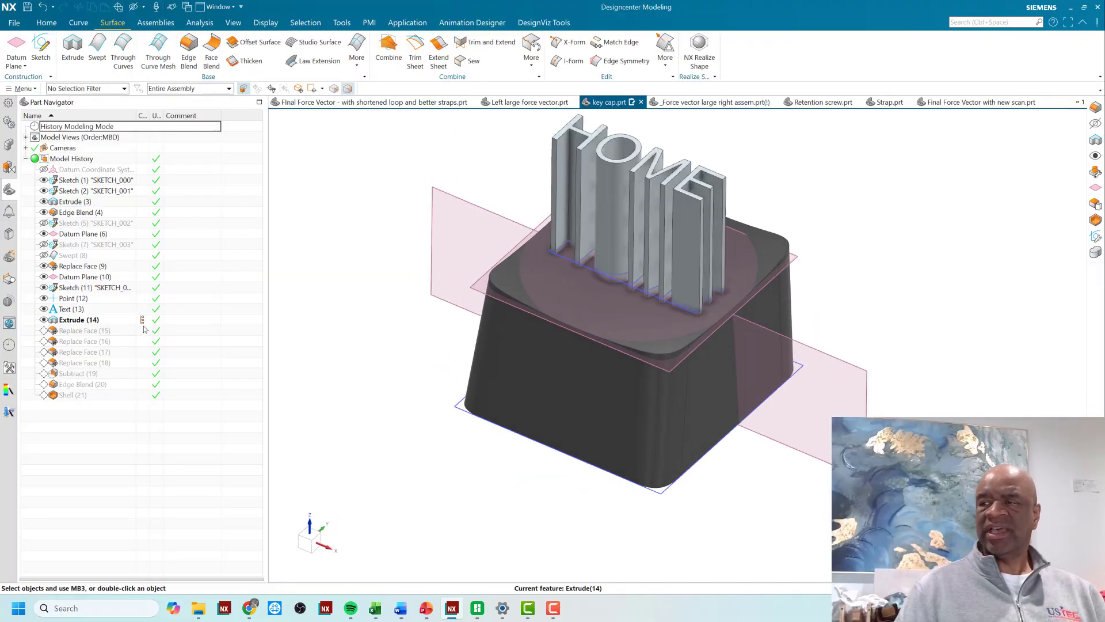
- Roll forward to Replace Face (15) and examine where the bases of the HOME letters meet the key cap's concave top
middle_drag(419, 380, 437, 352)
click(142, 332)
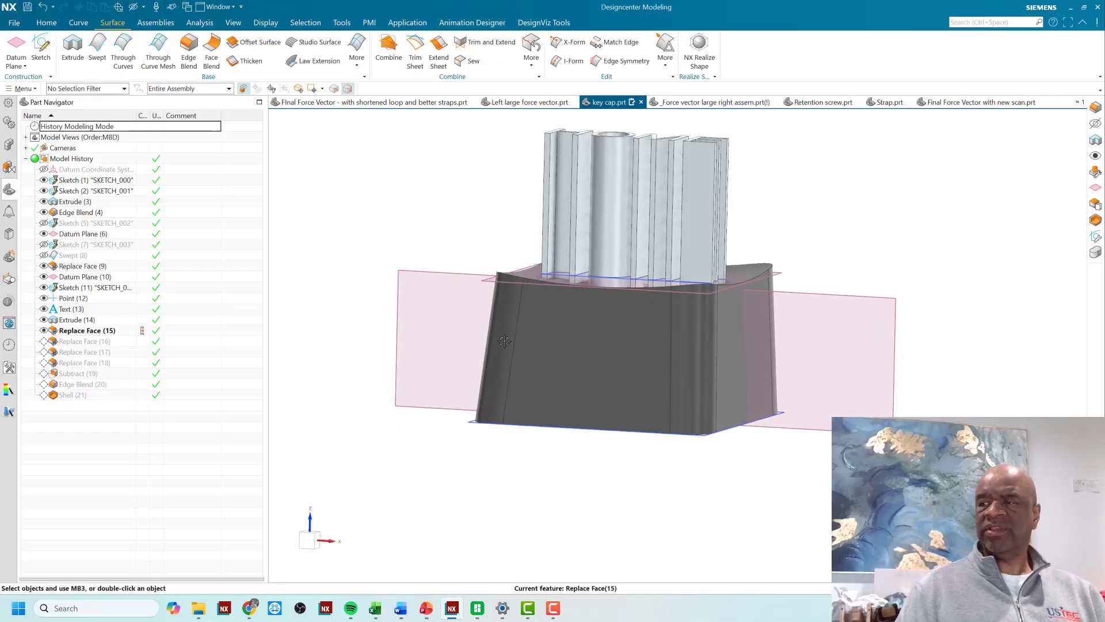
middle_drag(538, 359, 559, 326)
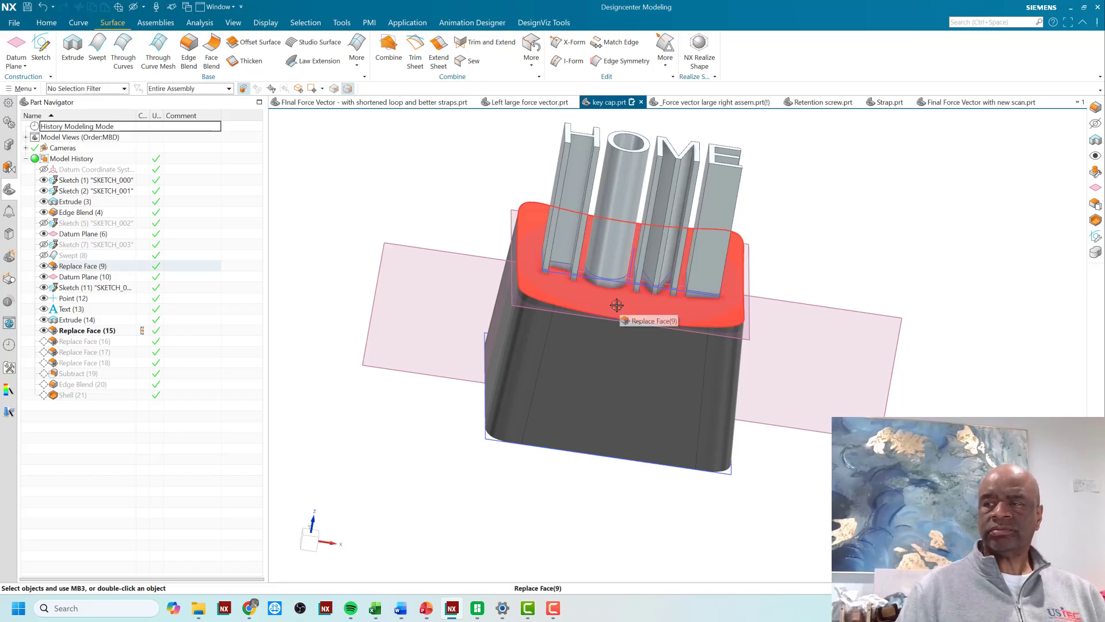
middle_drag(617, 287, 557, 264)
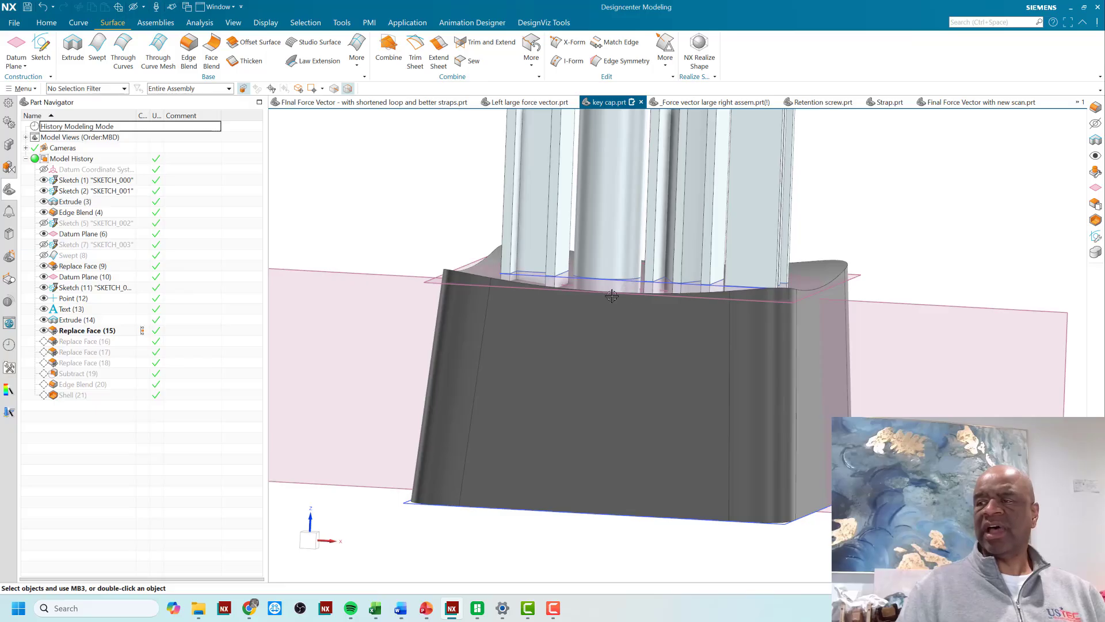
key(ctrl+f)
middle_drag(612, 296, 515, 363)
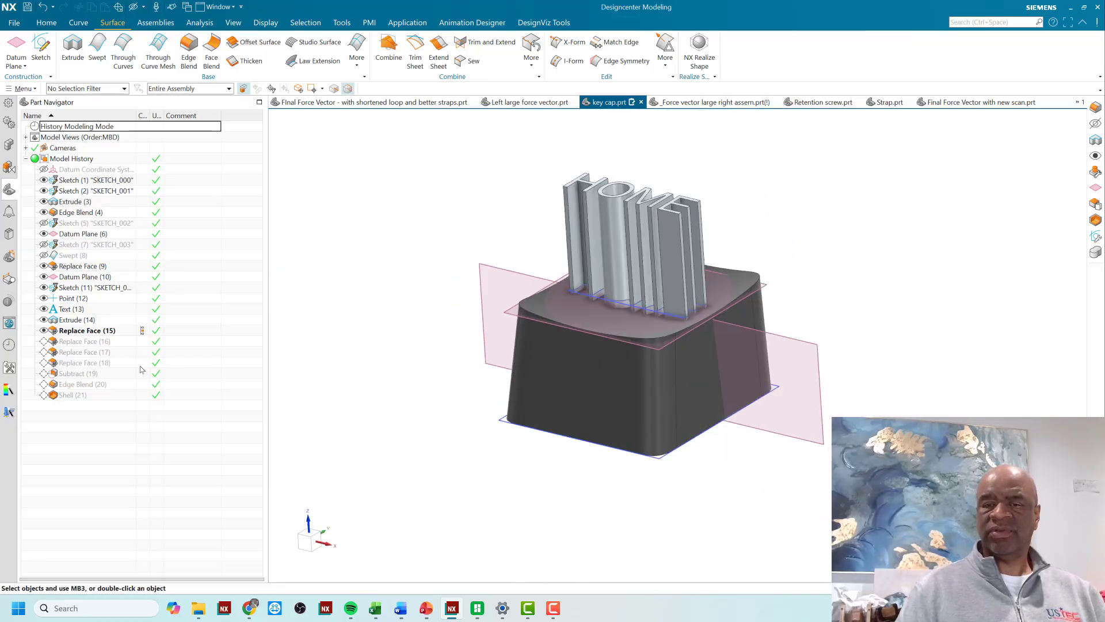
- Roll forward through Replace Face (18) to Subtract (19) and examine the HOME lettering cut into the key cap's top
click(142, 366)
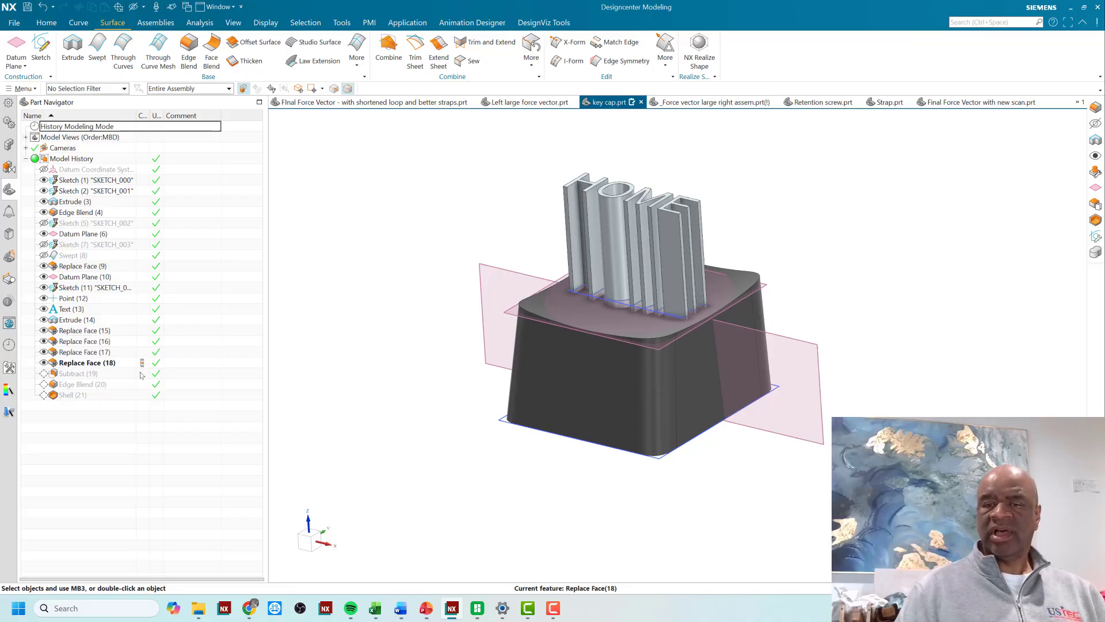
click(141, 373)
scroll(675, 299, up, 4)
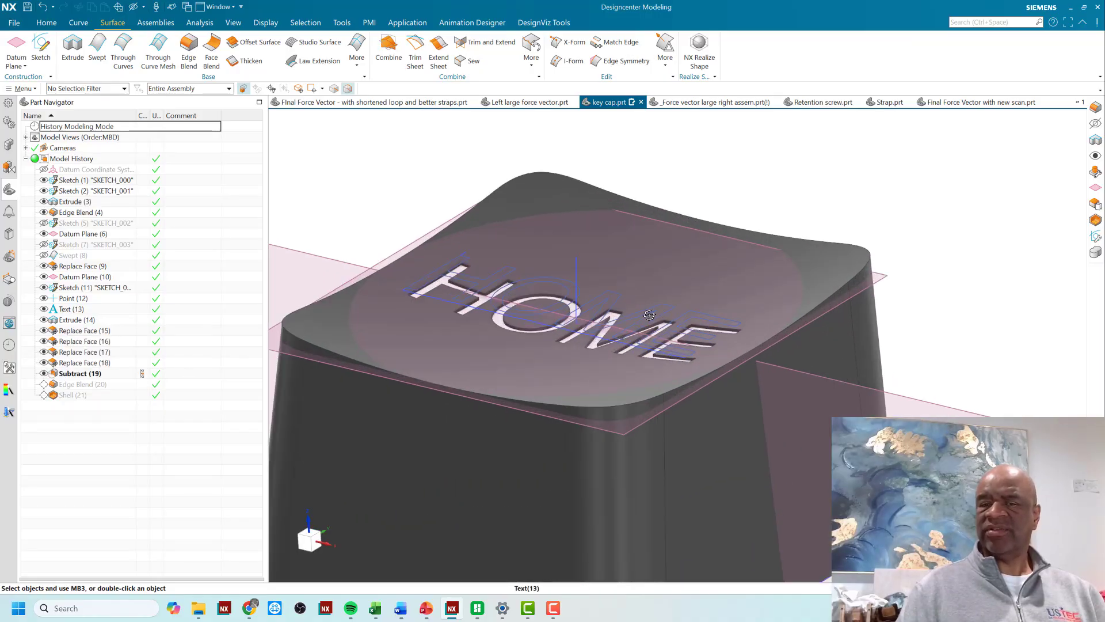
middle_drag(622, 348, 593, 424)
scroll(599, 301, down, 3)
scroll(599, 301, down, 2)
scroll(674, 293, up, 3)
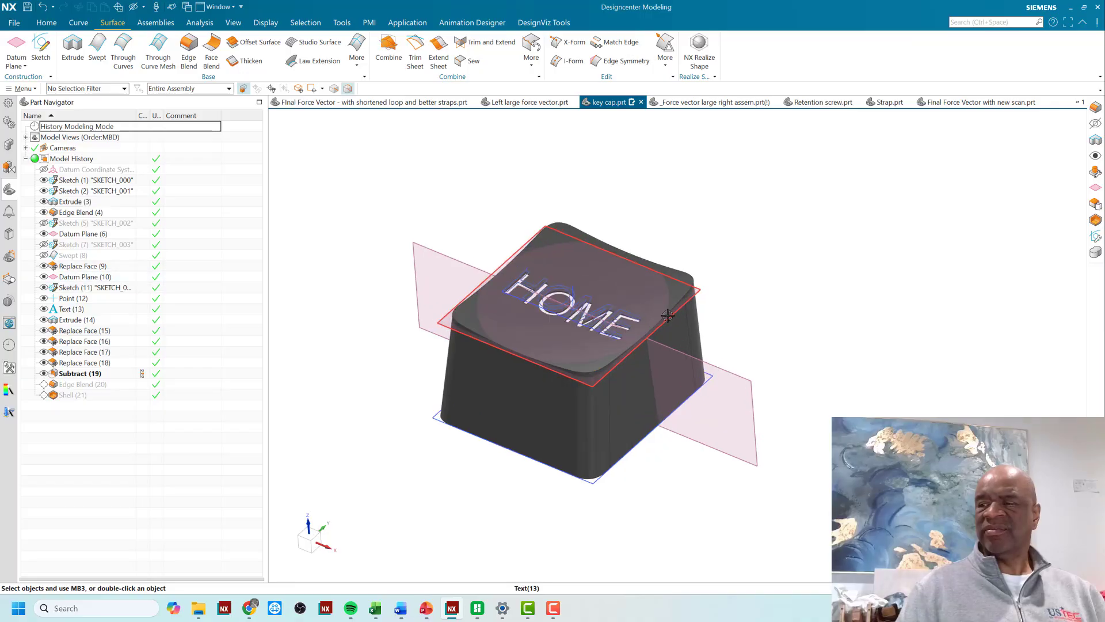
middle_drag(662, 293, 636, 349)
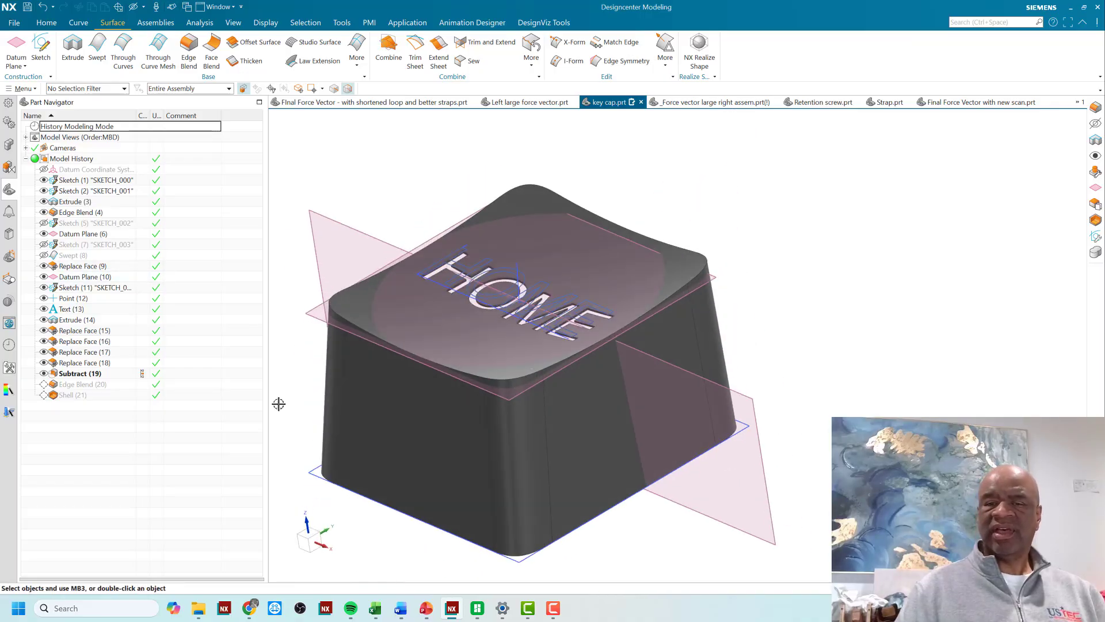
- Roll forward to Edge Blend (20) and review its continuity, radius and rho settings around the key cap's top rim
click(141, 385)
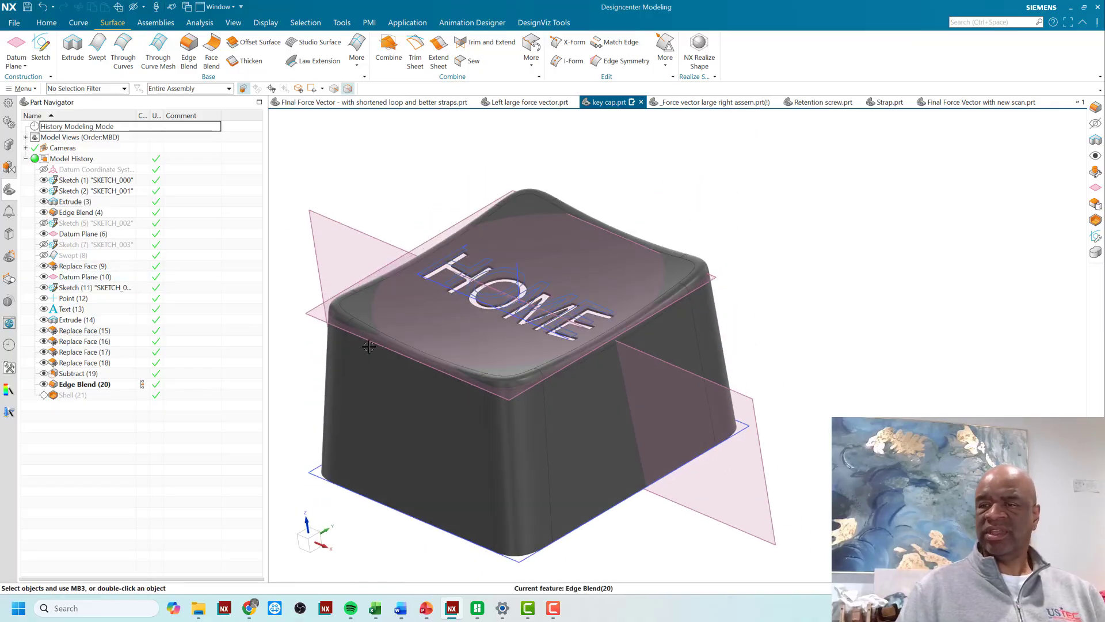
scroll(368, 346, up, 4)
click(338, 325)
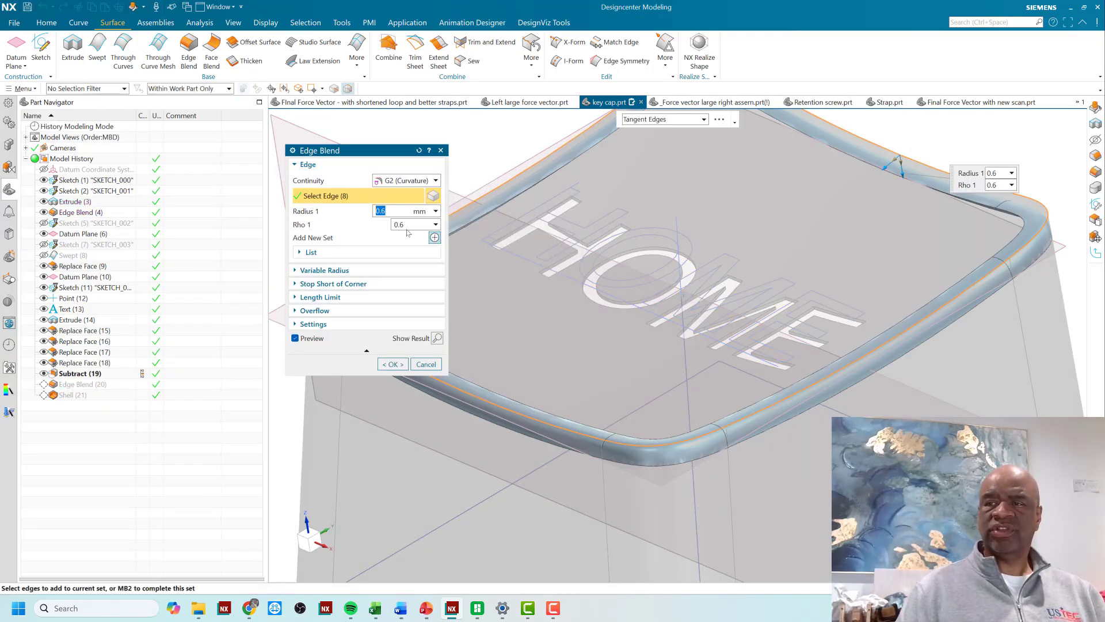
click(392, 364)
scroll(461, 299, down, 6)
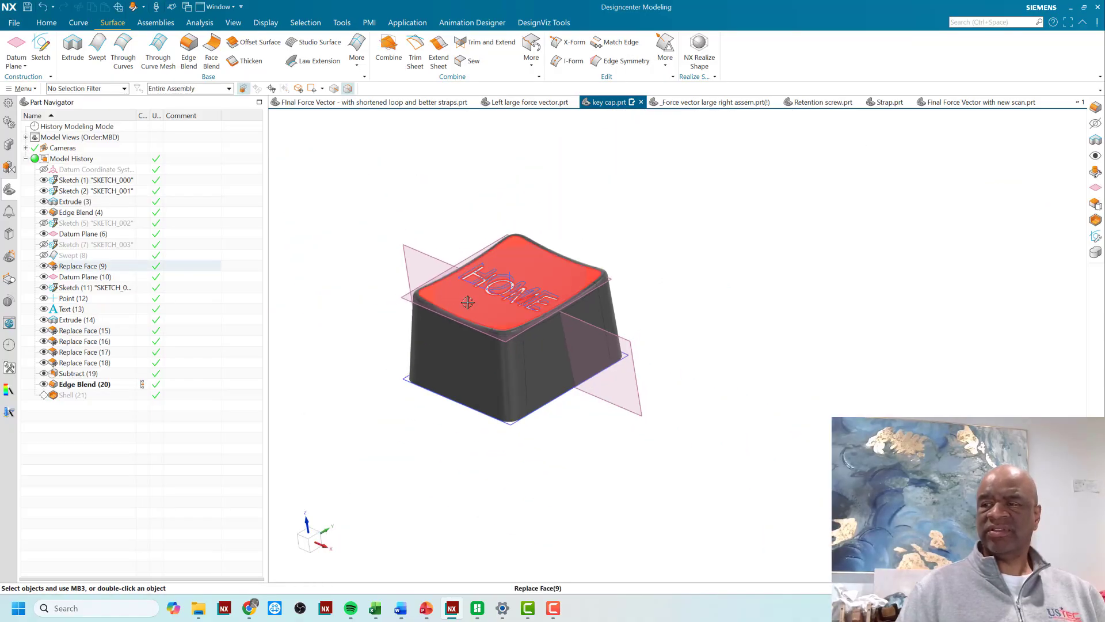
- Roll forward to Shell (21) and show the hidden Sketch (5), Sketch (7), Swept (8) surface and PMI dimensions
mouse_move(469, 303)
middle_down()
mouse_move(467, 288)
mouse_move(461, 302)
middle_up()
double_click(137, 396)
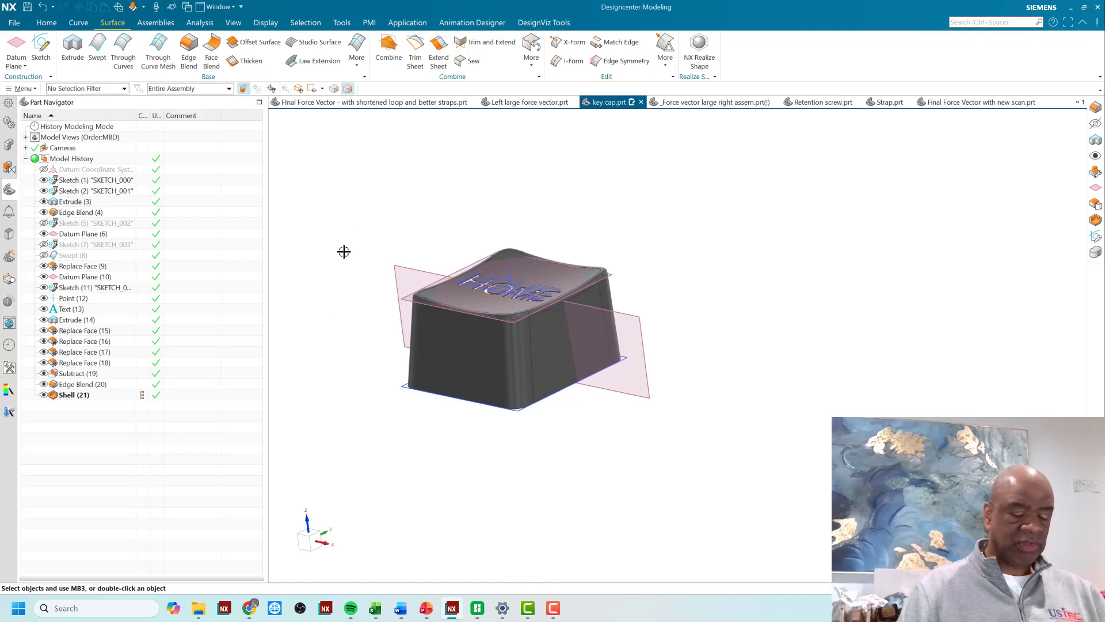
key(ctrl+shift+k)
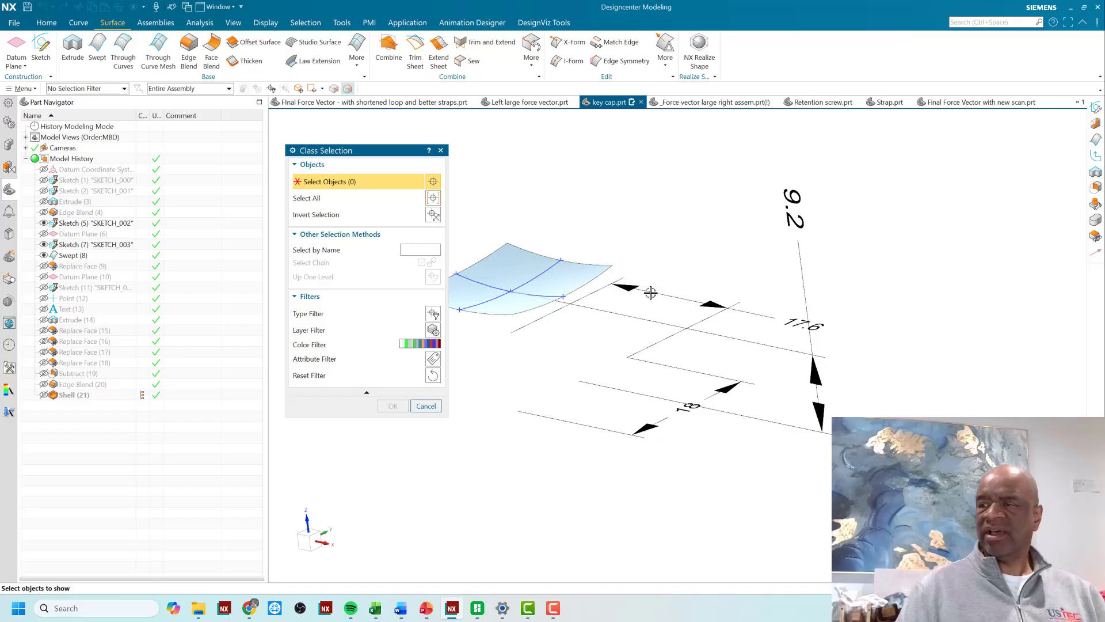
scroll(593, 318, down, 3)
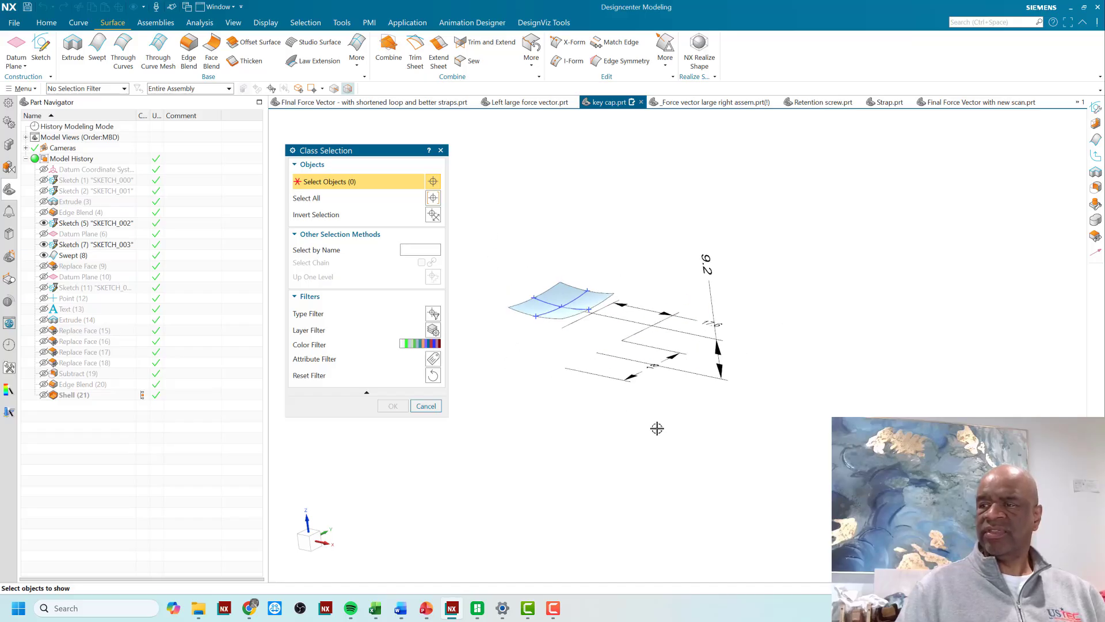
drag(492, 205, 796, 452)
click(397, 407)
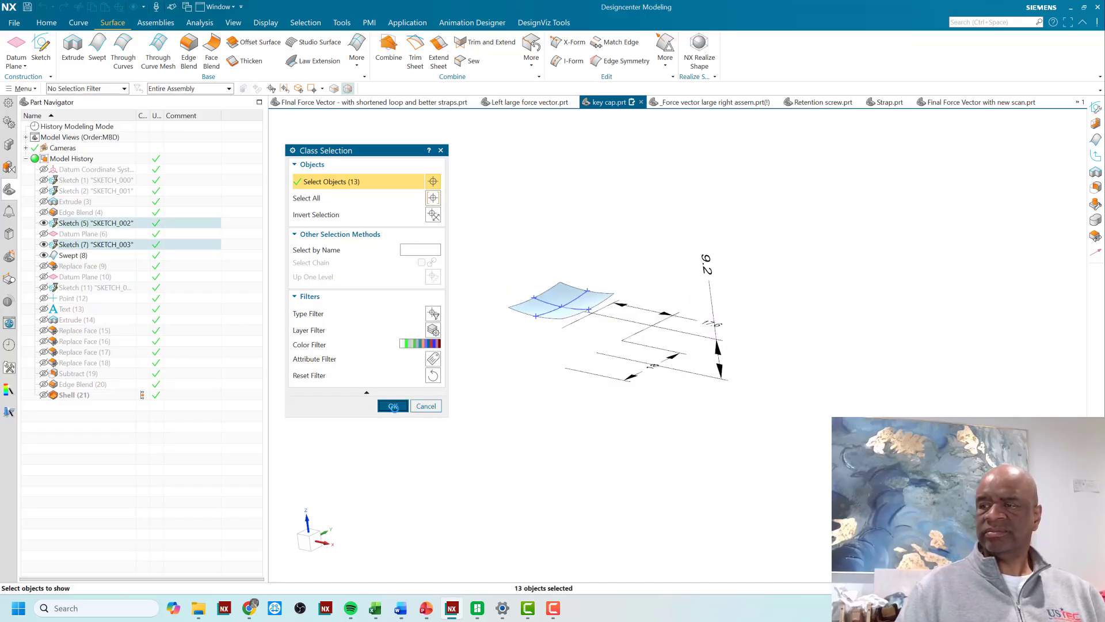
scroll(647, 271, up, 3)
scroll(648, 271, down, 2)
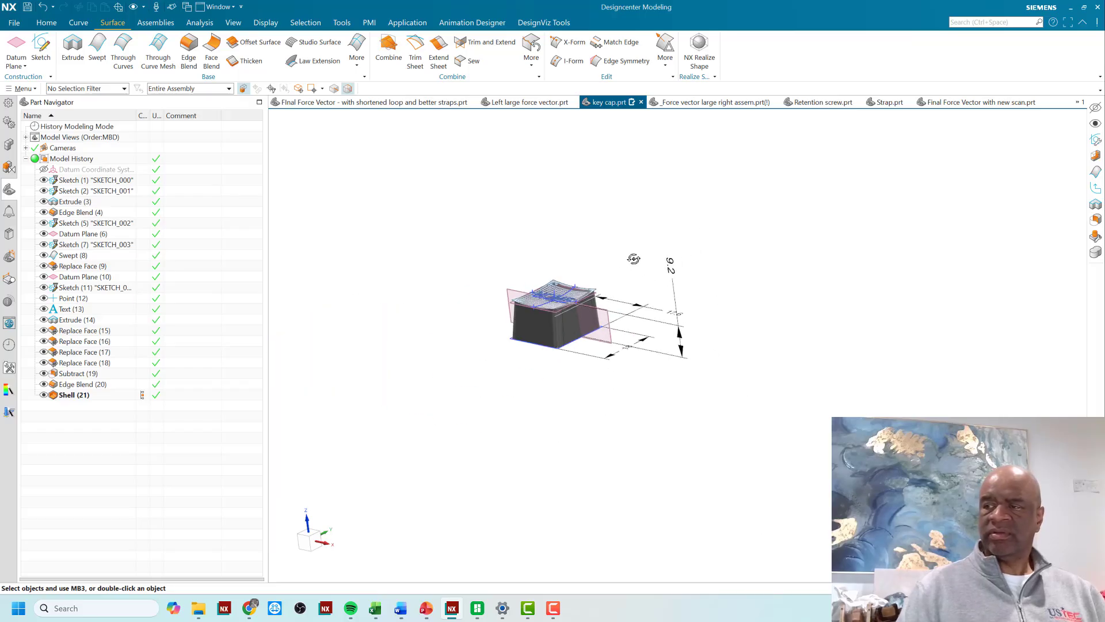
middle_drag(633, 259, 636, 249)
- Hide all curves, sketches, datum planes, points and sheet bodies, keeping the solid key cap and its PMI dimensions shown
key(ctrl+w)
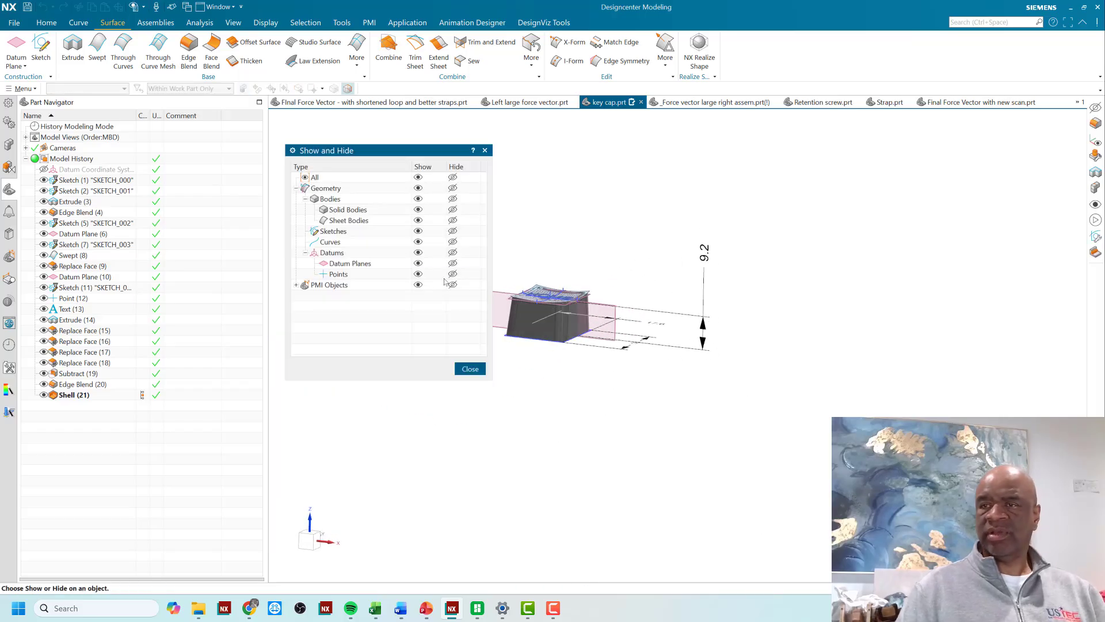
click(453, 241)
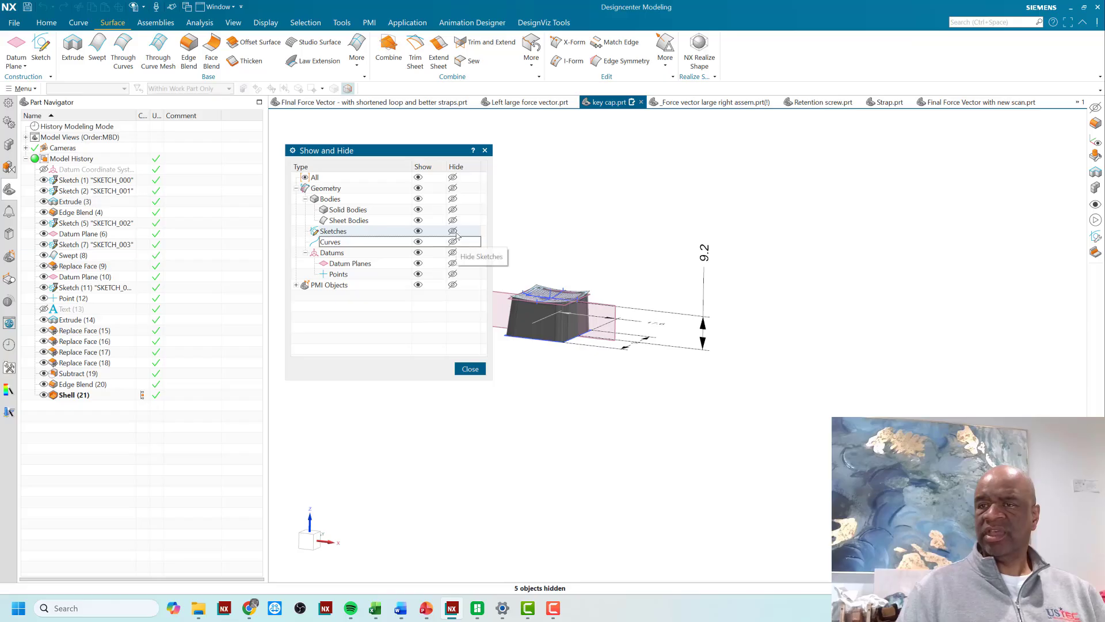
click(453, 231)
click(453, 263)
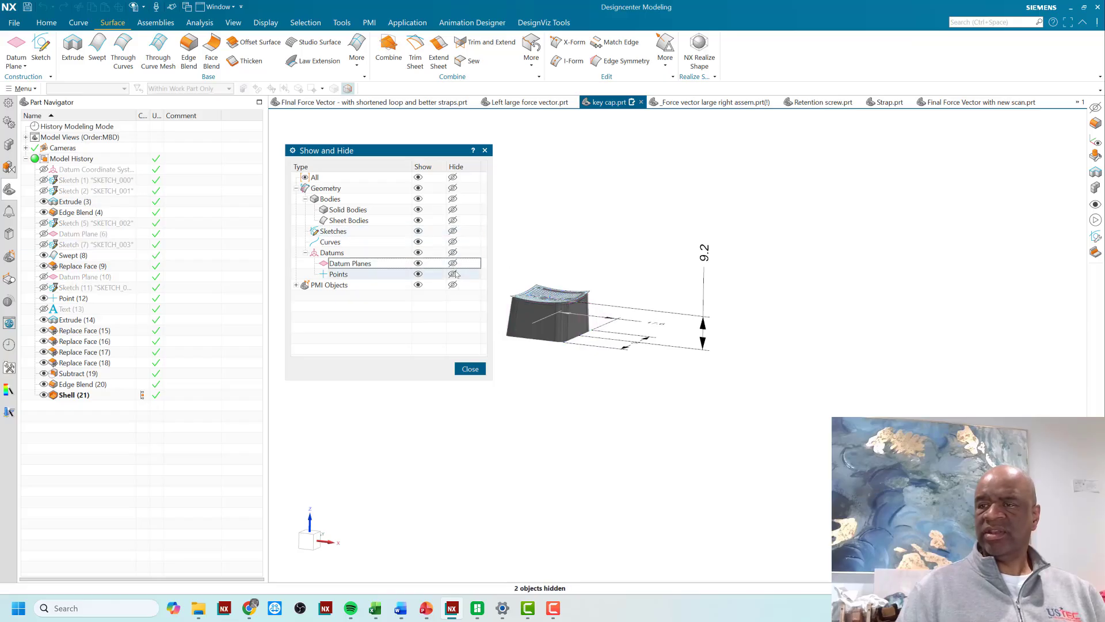
click(452, 274)
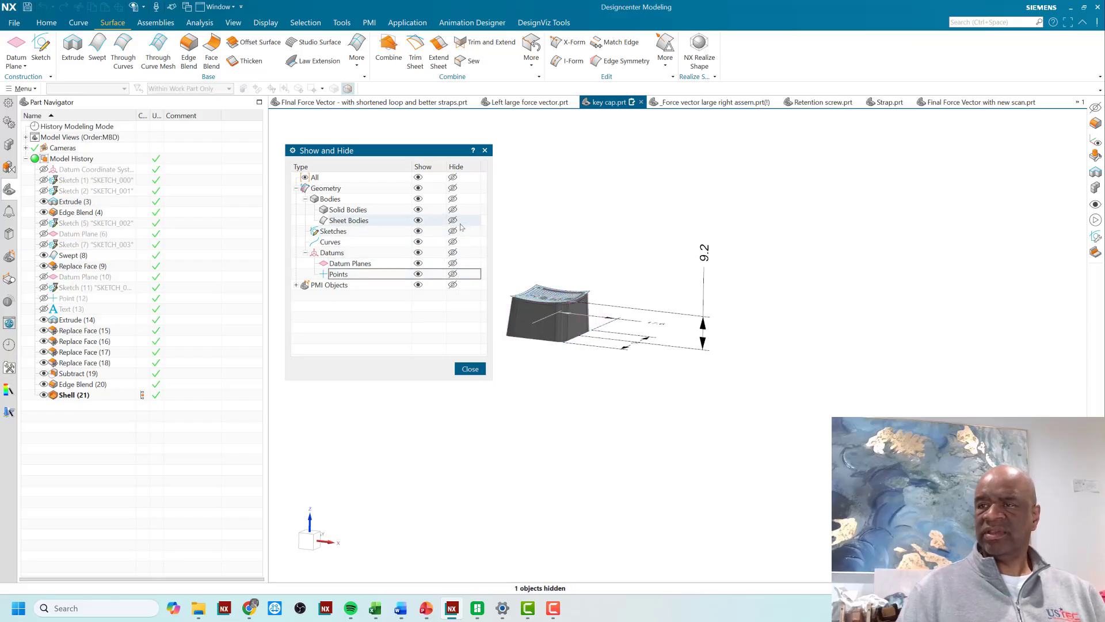
click(453, 220)
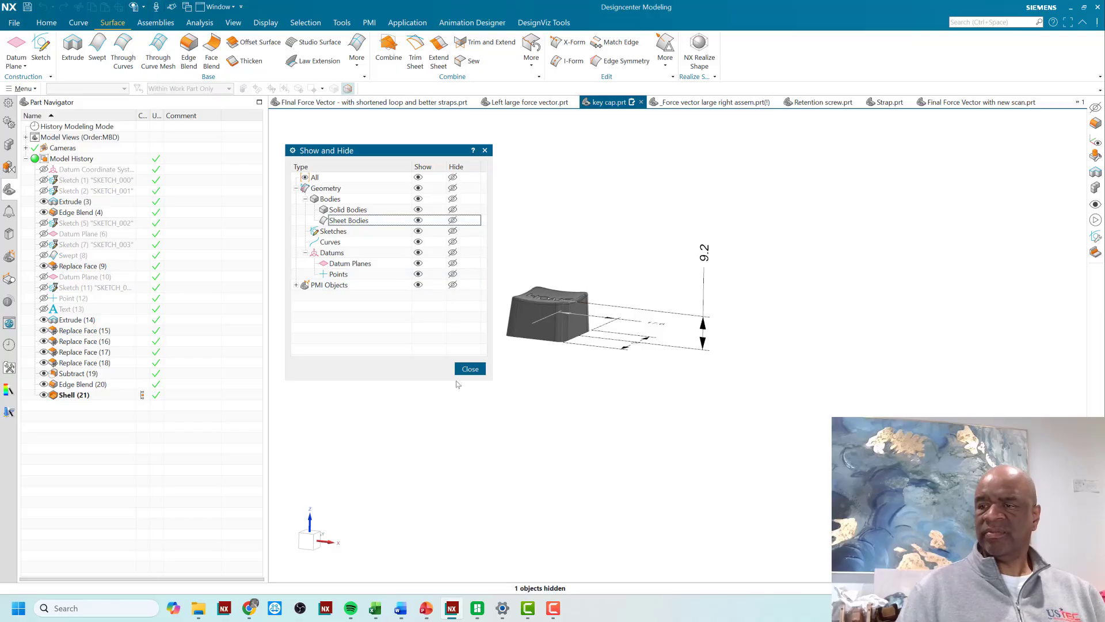
click(471, 368)
- Examine the finished key cap's width, depth and height dimensions, including where the height dimension attaches to the top face
scroll(589, 273, up, 3)
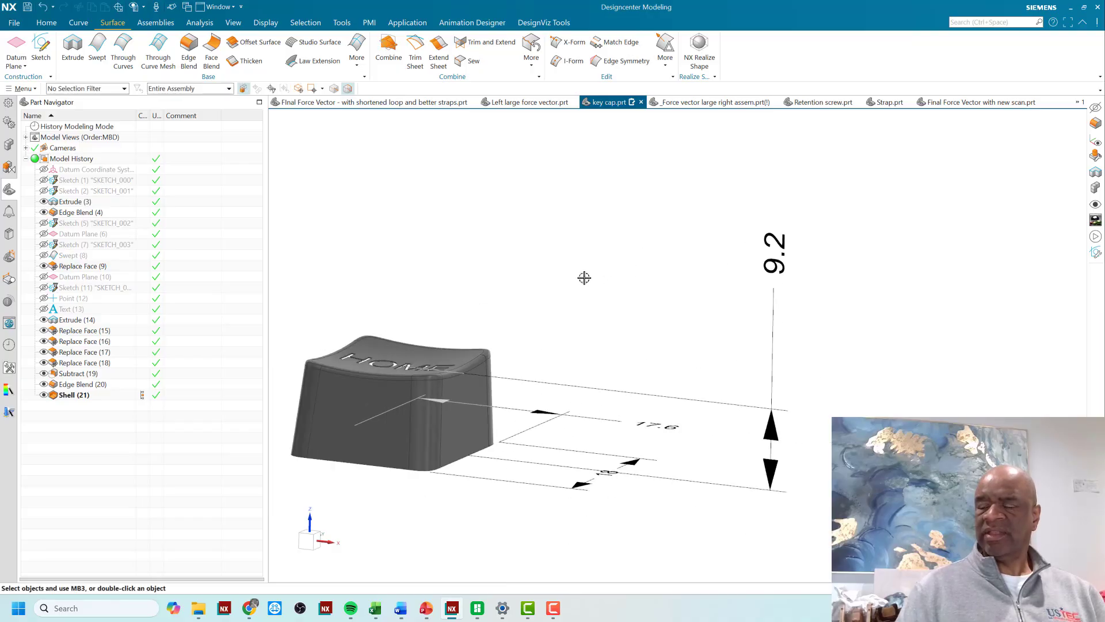
middle_drag(584, 277, 609, 267)
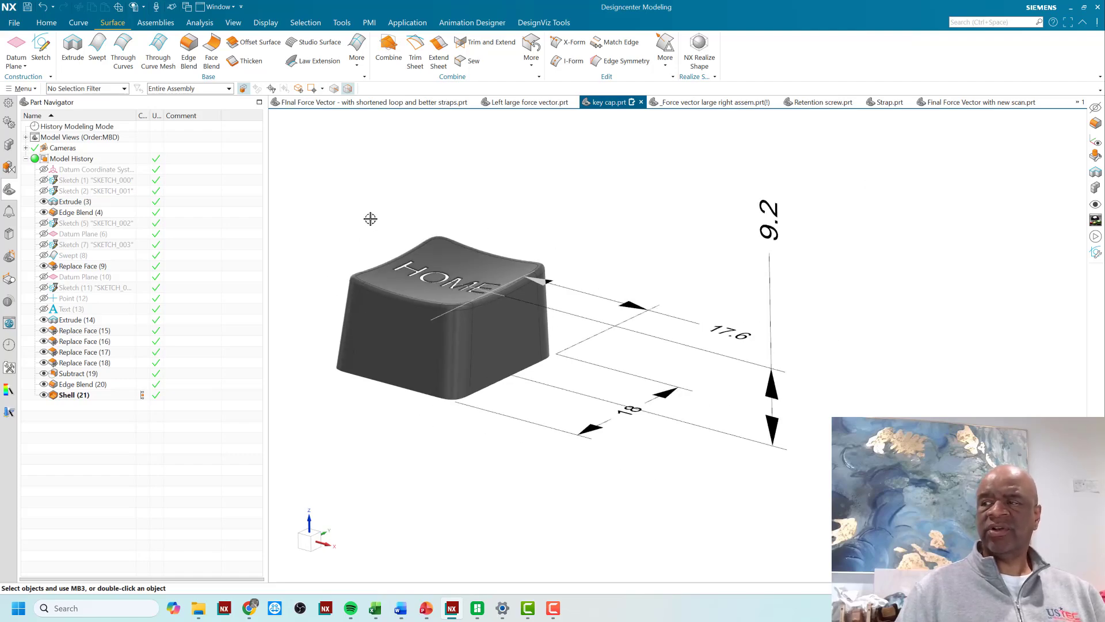
middle_drag(370, 218, 370, 226)
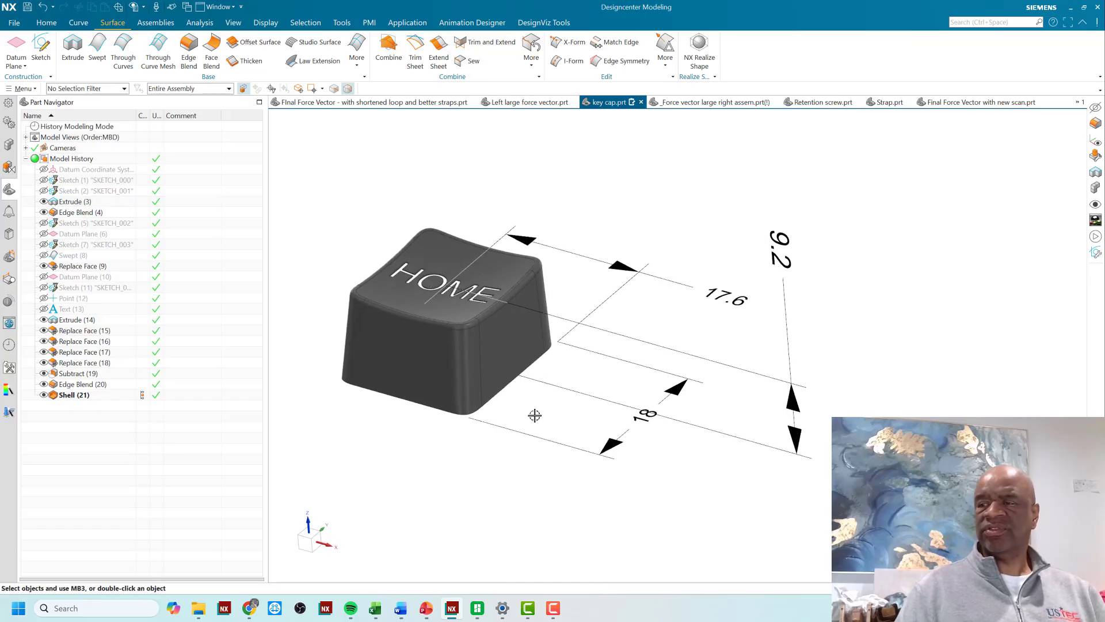
scroll(602, 420, down, 3)
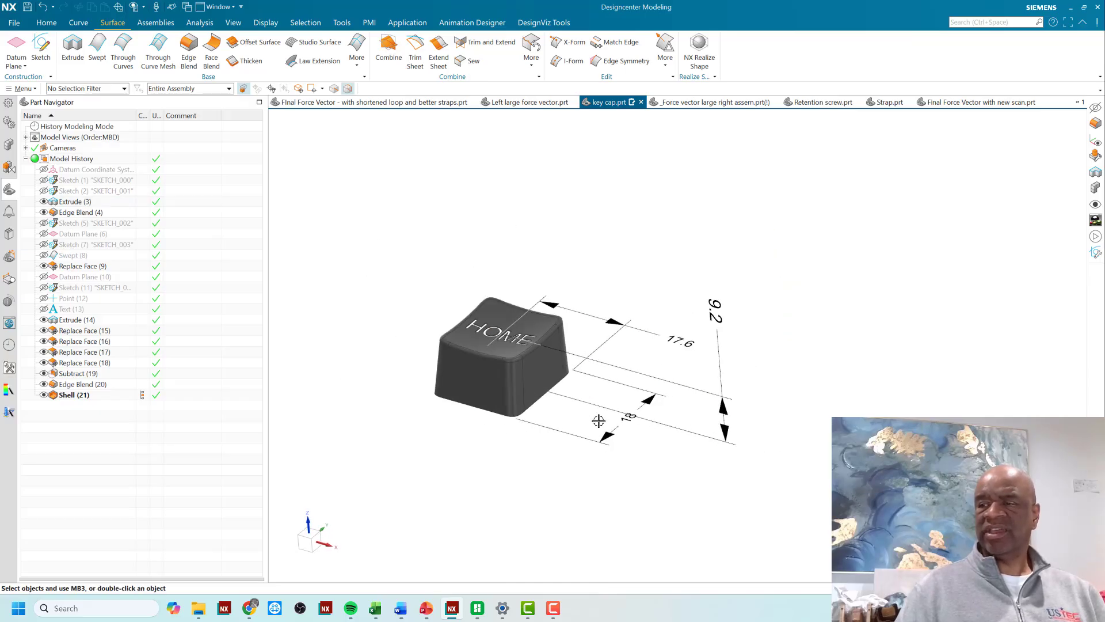
scroll(567, 421, up, 5)
shift+middle_drag(567, 420, 683, 430)
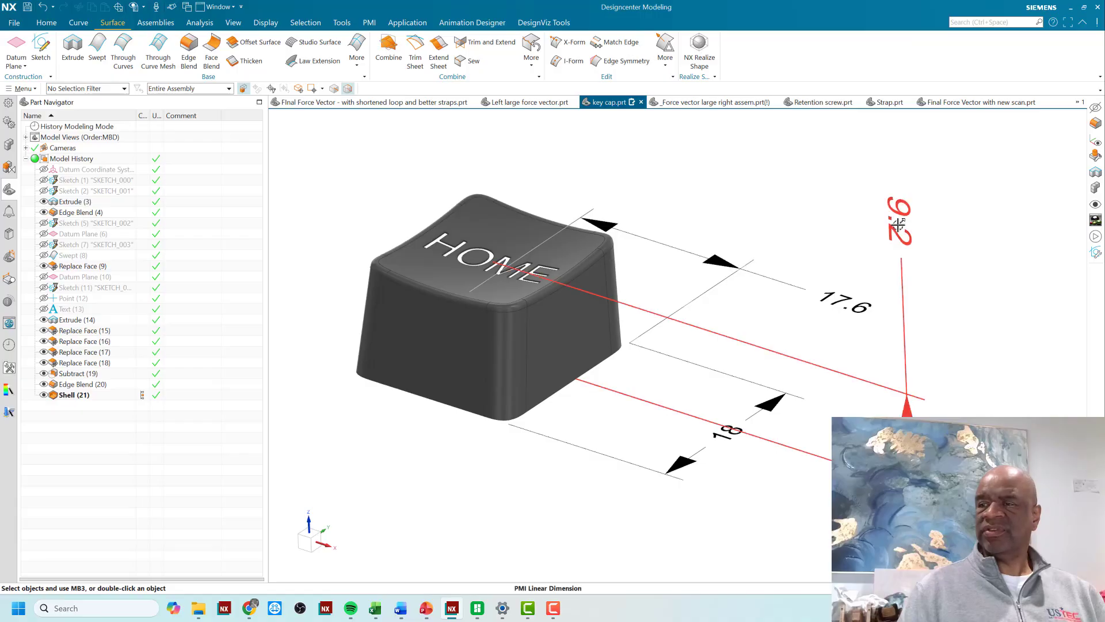
scroll(495, 267, up, 5)
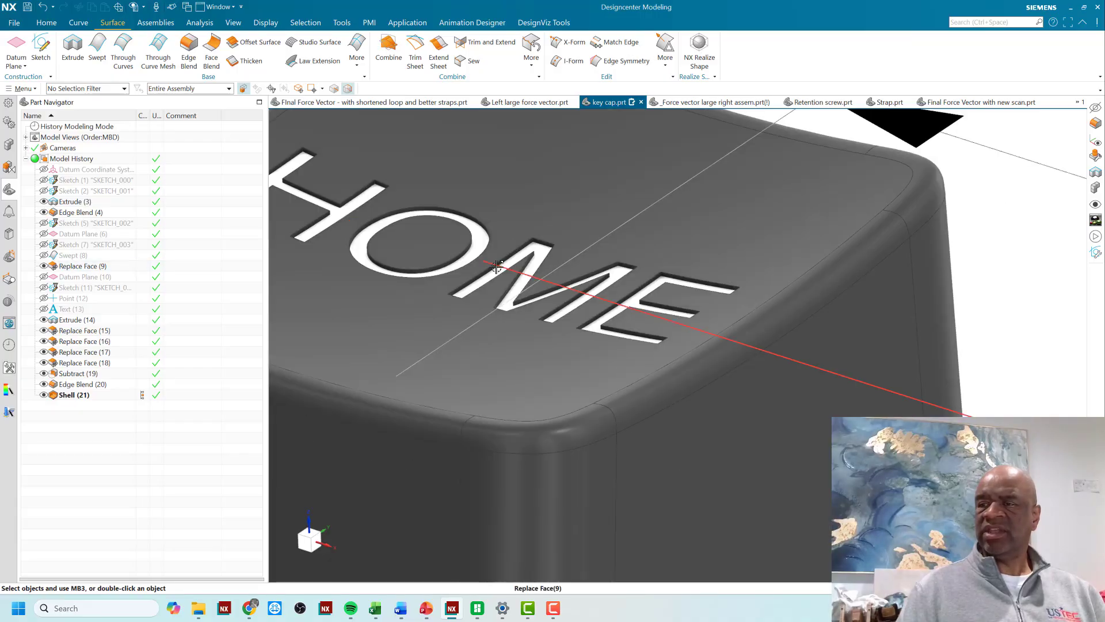
scroll(496, 268, down, 5)
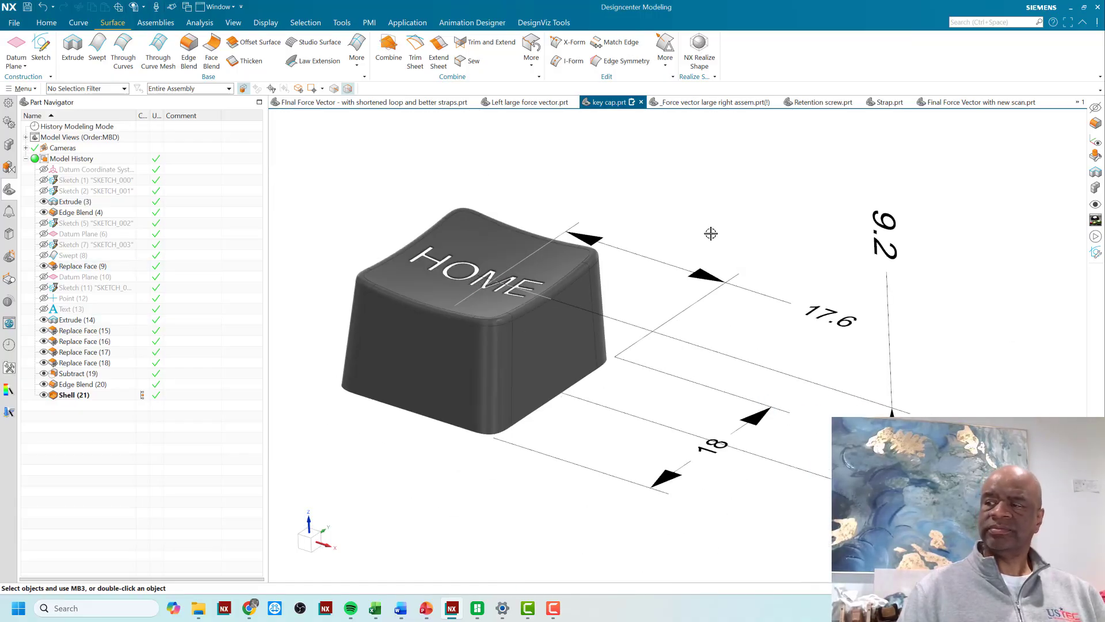
middle_drag(710, 233, 712, 230)
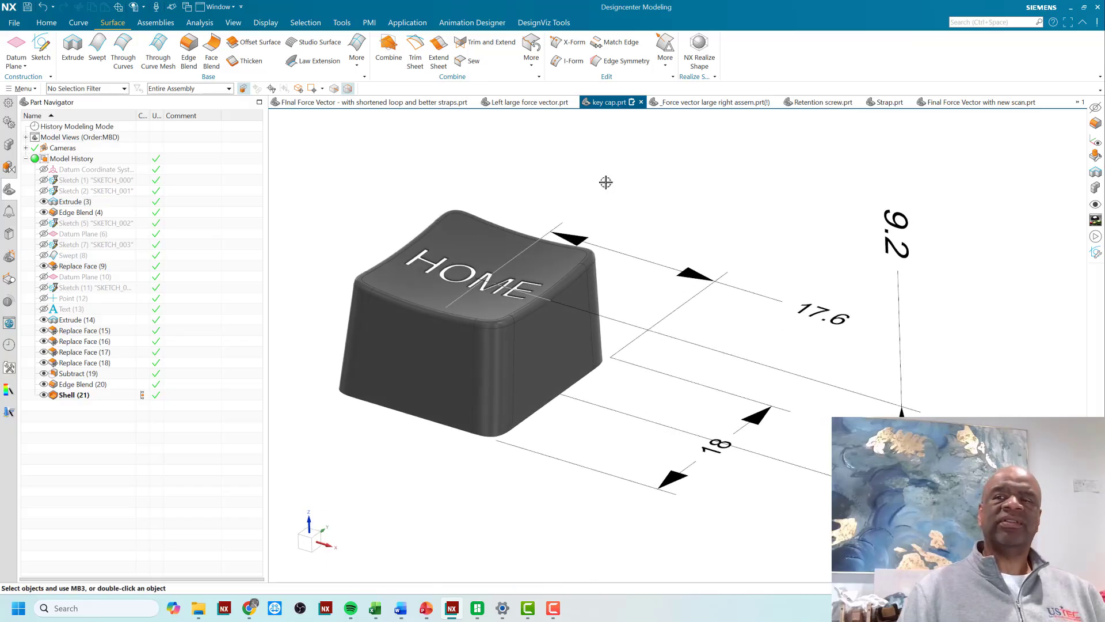